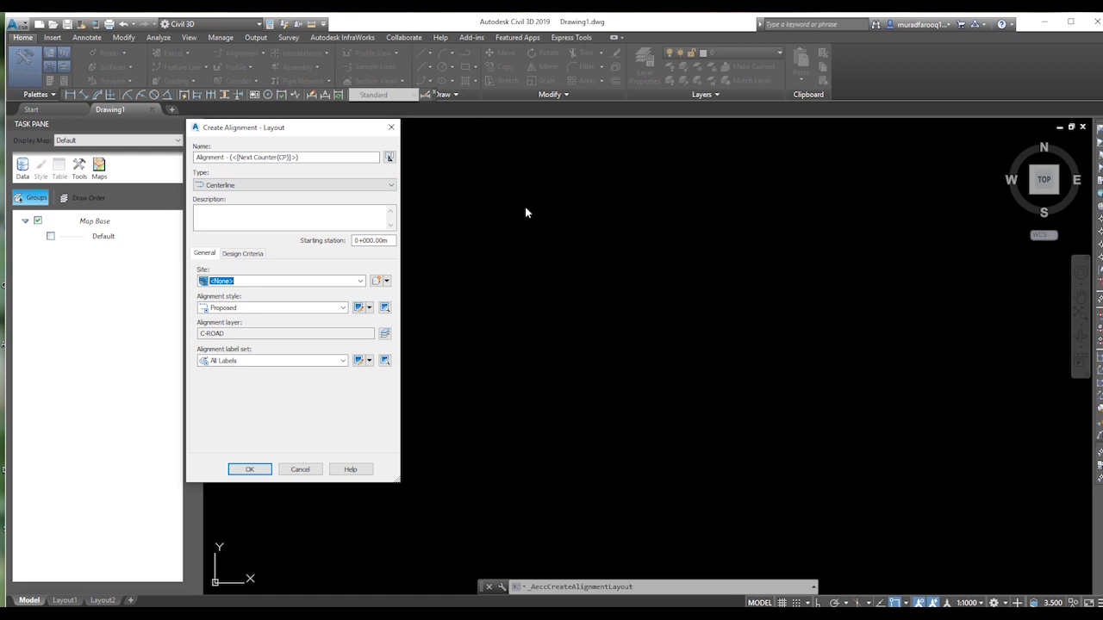
Set the alignment name counter to 1 and keep All Labels as the label set after browsing the options
left_click_drag(299, 157, 239, 171)
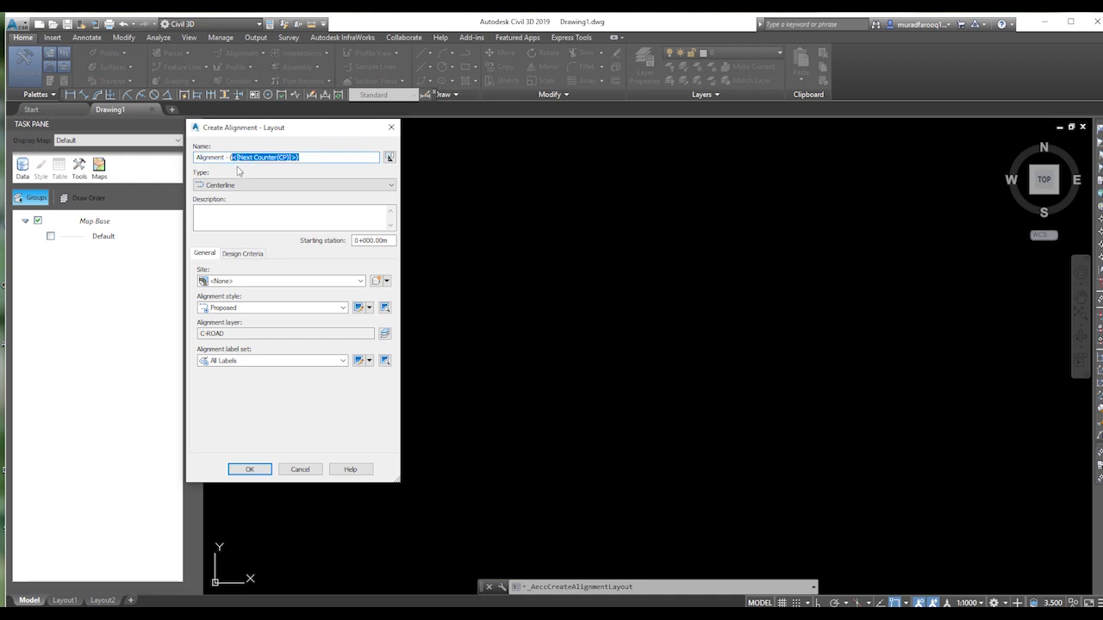
type("1")
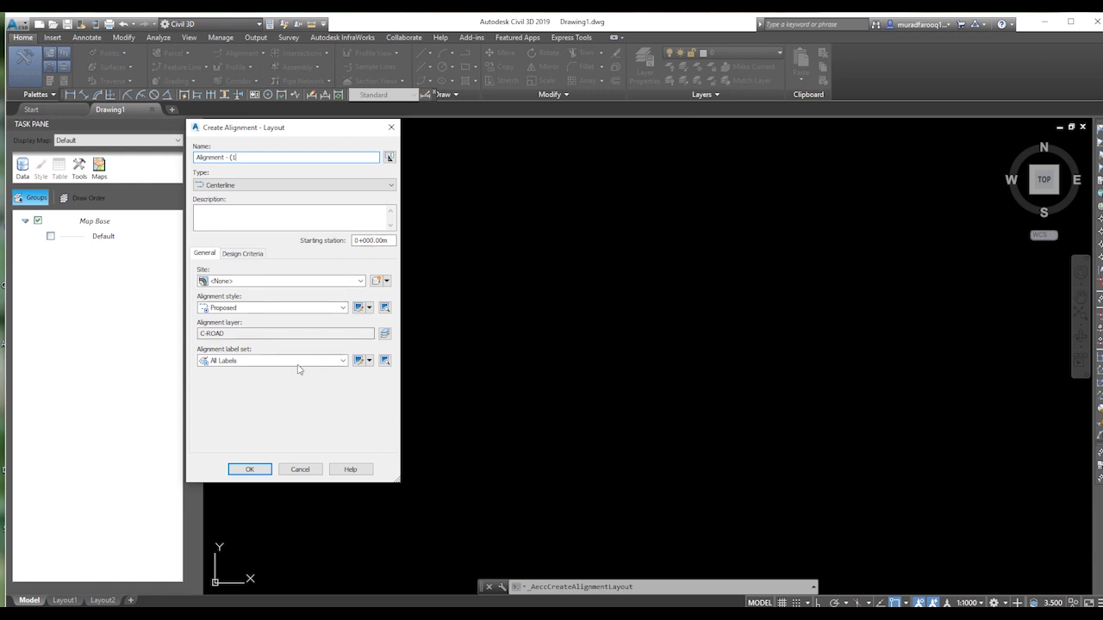
left_click(342, 363)
key("Down")
key("Up")
key("Up")
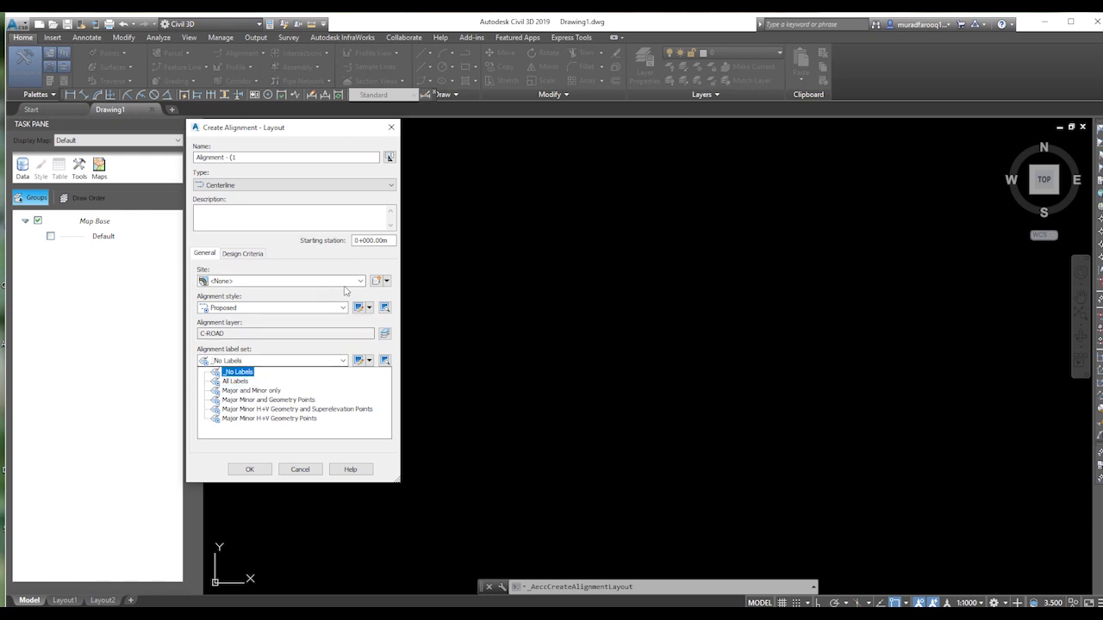
key("Down")
key("Down")
key("Down")
key("Up")
key("Down")
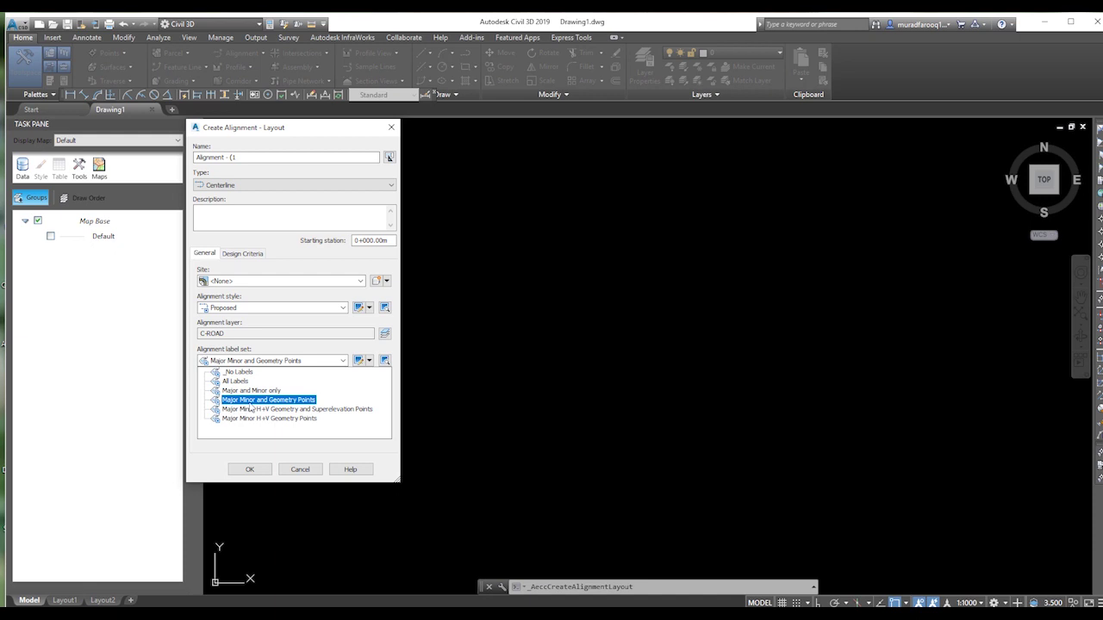
key("Down")
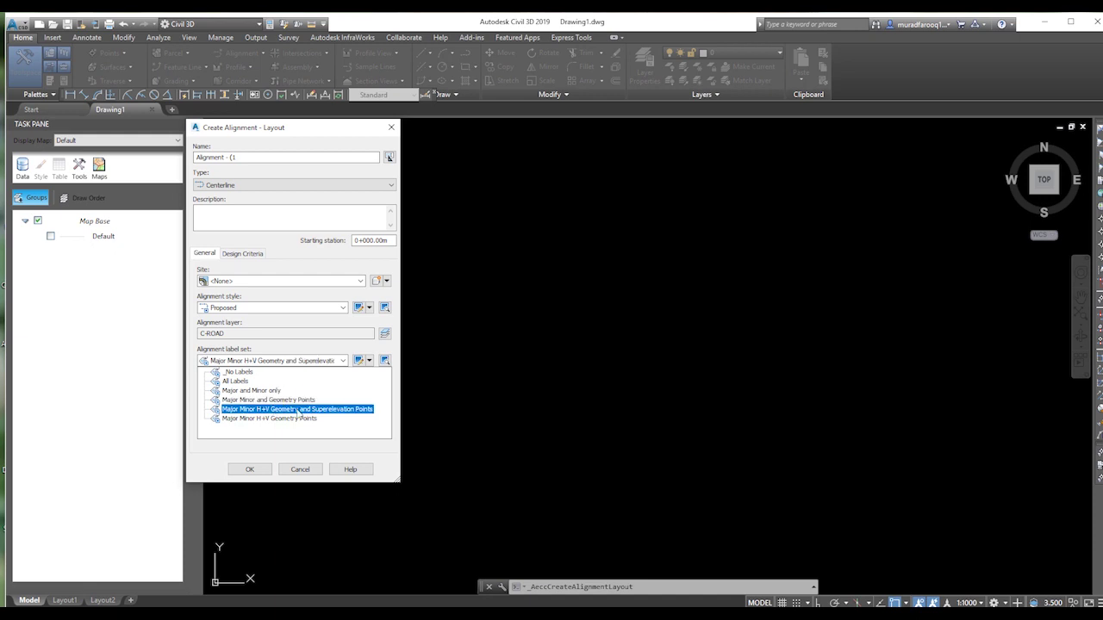
key("Down")
key("Up")
key("Up")
key("Up")
key("Up")
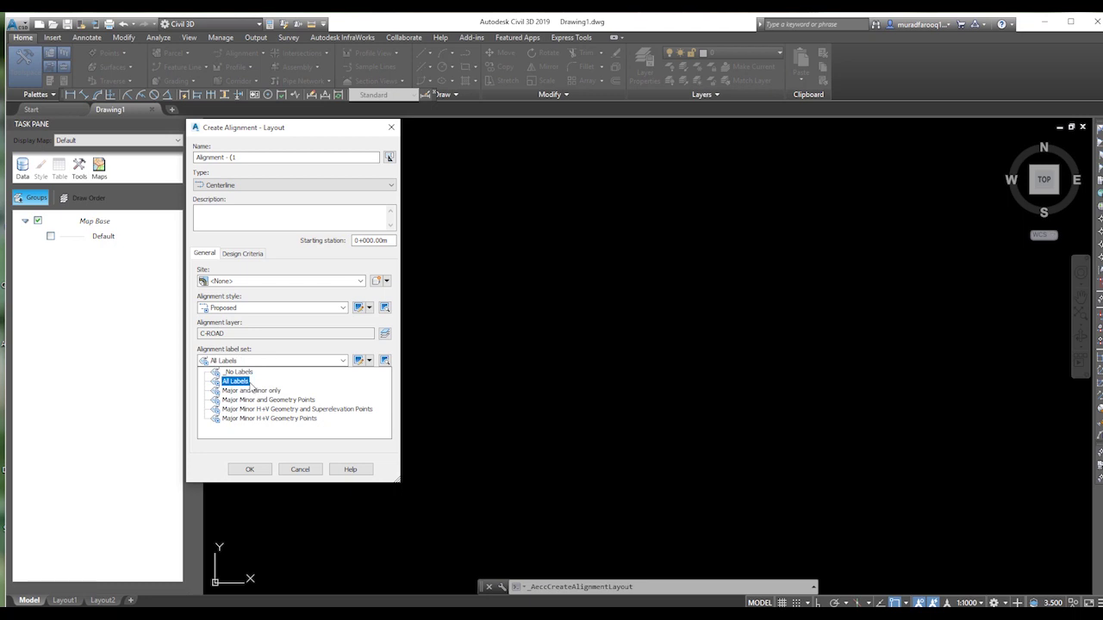
key("Return")
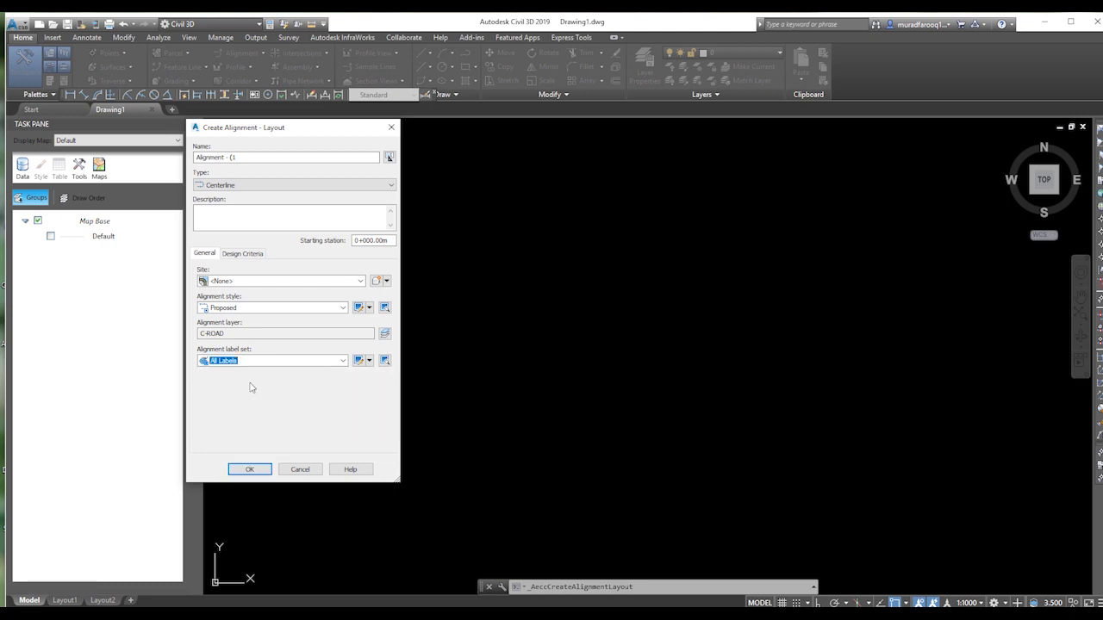
Confirm the C-ROAD layer, Proposed style and <None> site, then accept the alignment settings
left_click(340, 336)
left_click(384, 334)
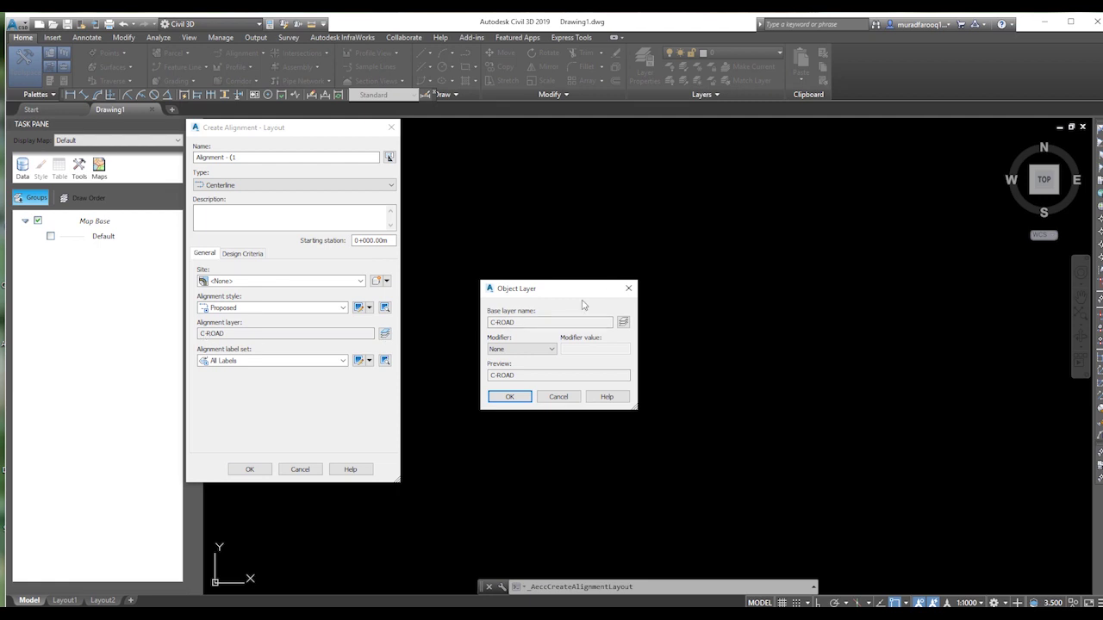
left_click(628, 288)
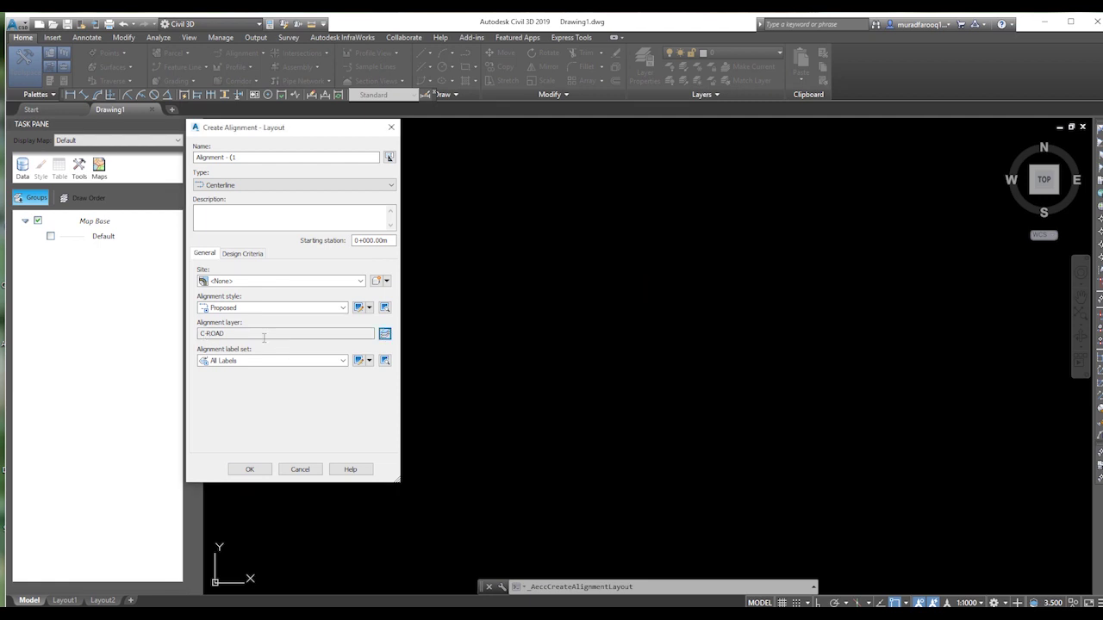
left_click(341, 307)
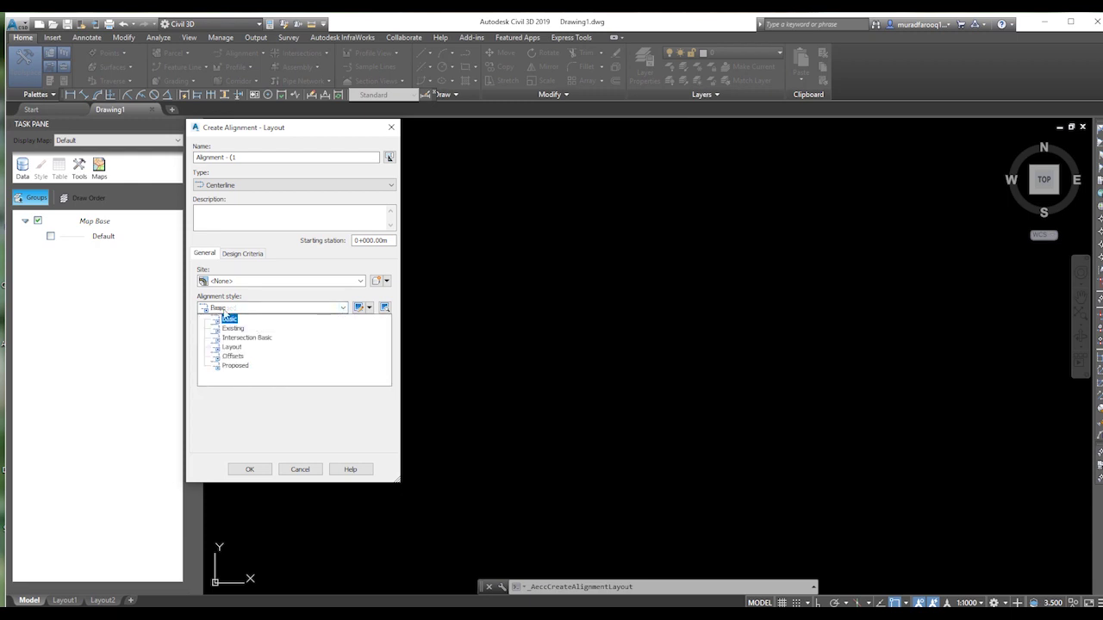
left_click(247, 370)
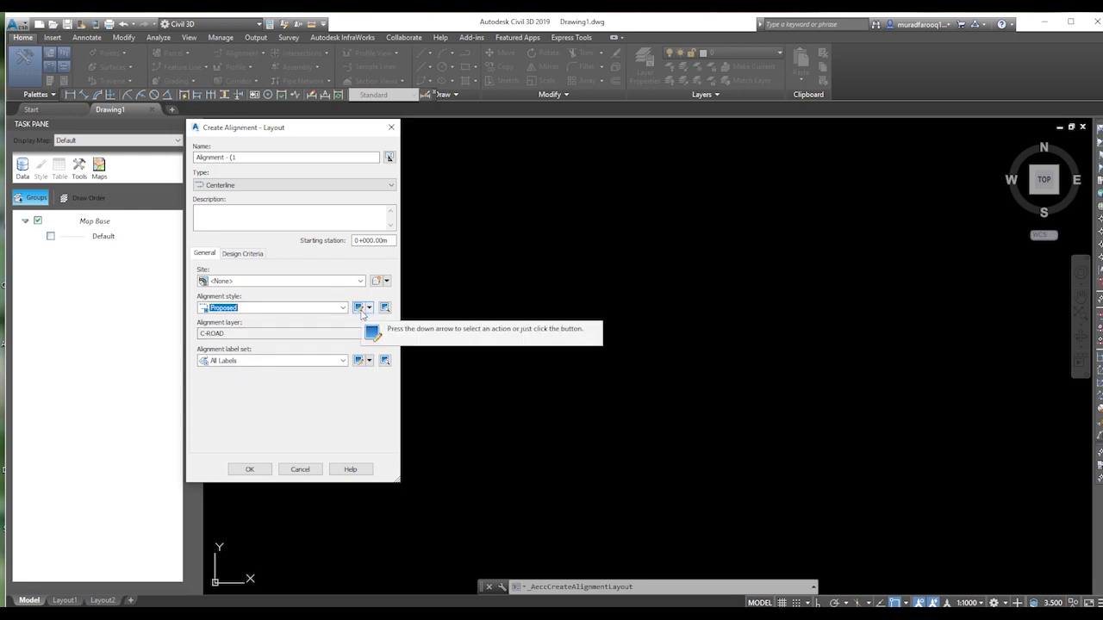
left_click(356, 283)
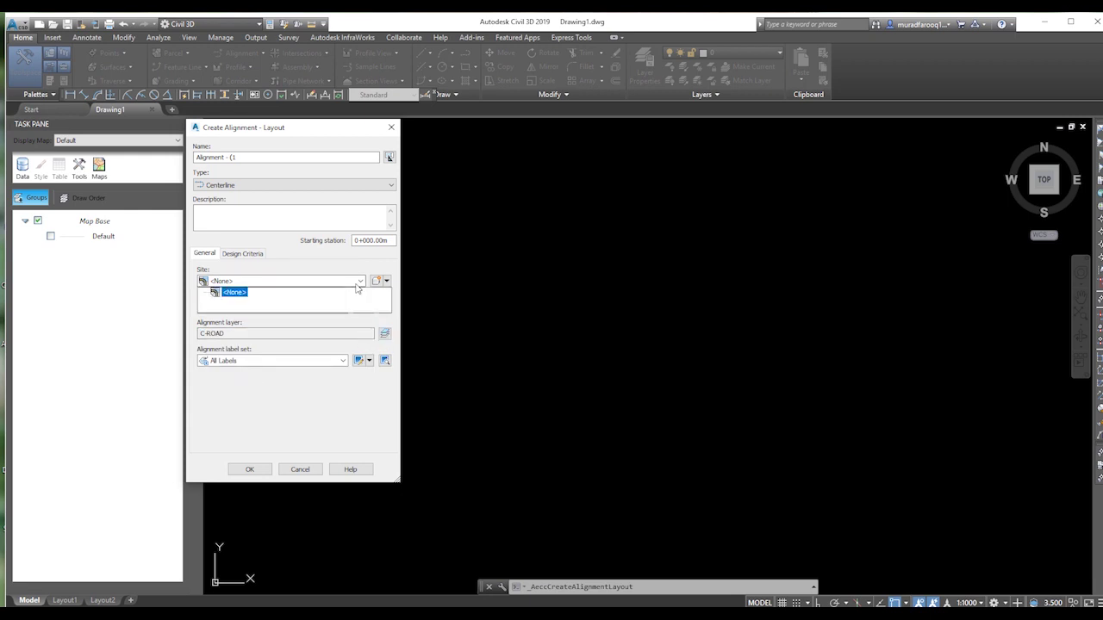
left_click(329, 285)
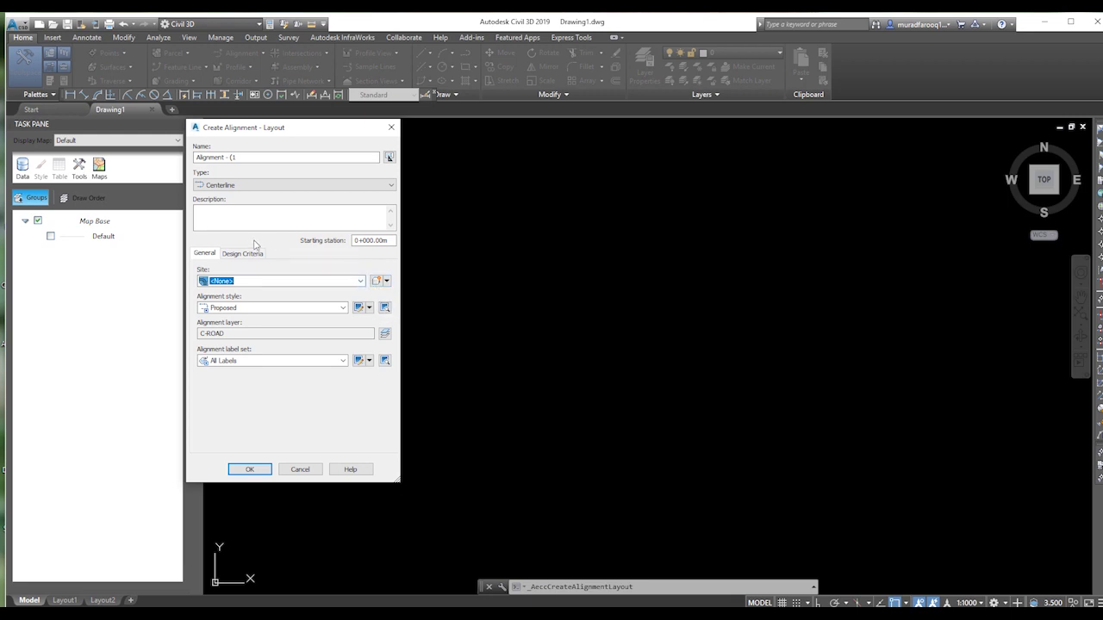
left_click(250, 469)
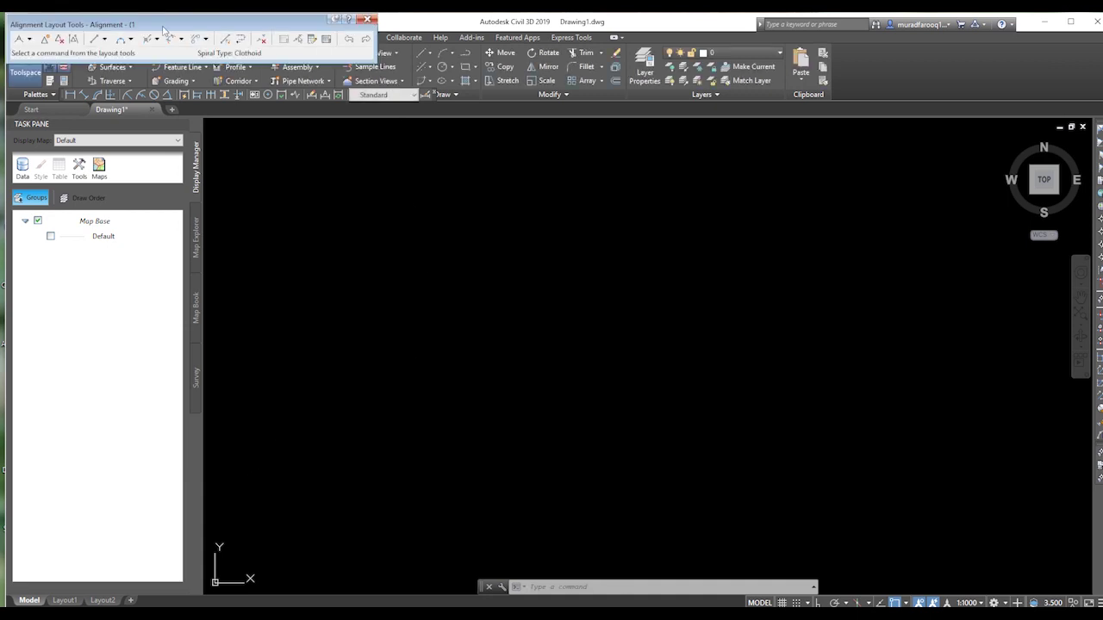
Move the Alignment Layout Tools toolbar below the ribbon and show the Tangent-Tangent drawing options
left_click_drag(89, 26, 147, 120)
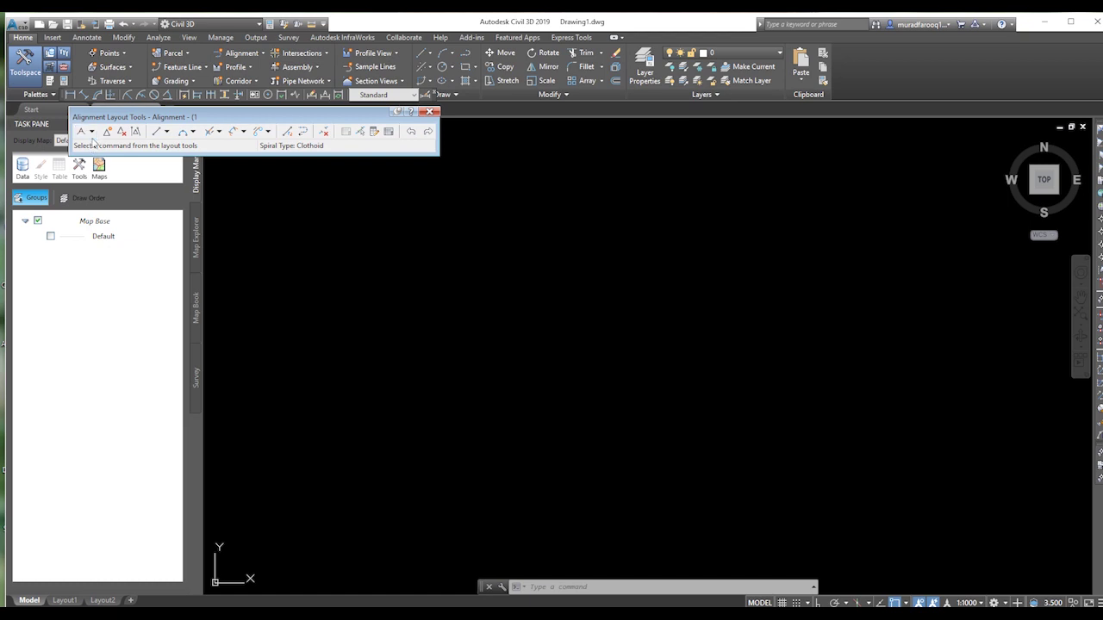
left_click(91, 131)
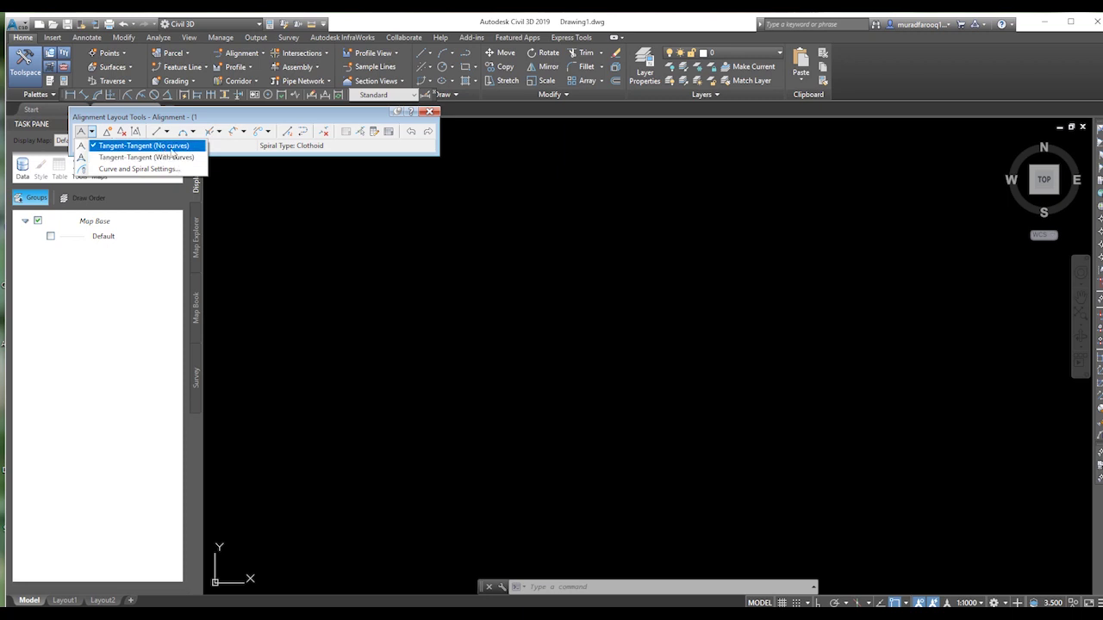
Draw a five-point zigzag alignment of straight tangents with no curves
left_click(118, 146)
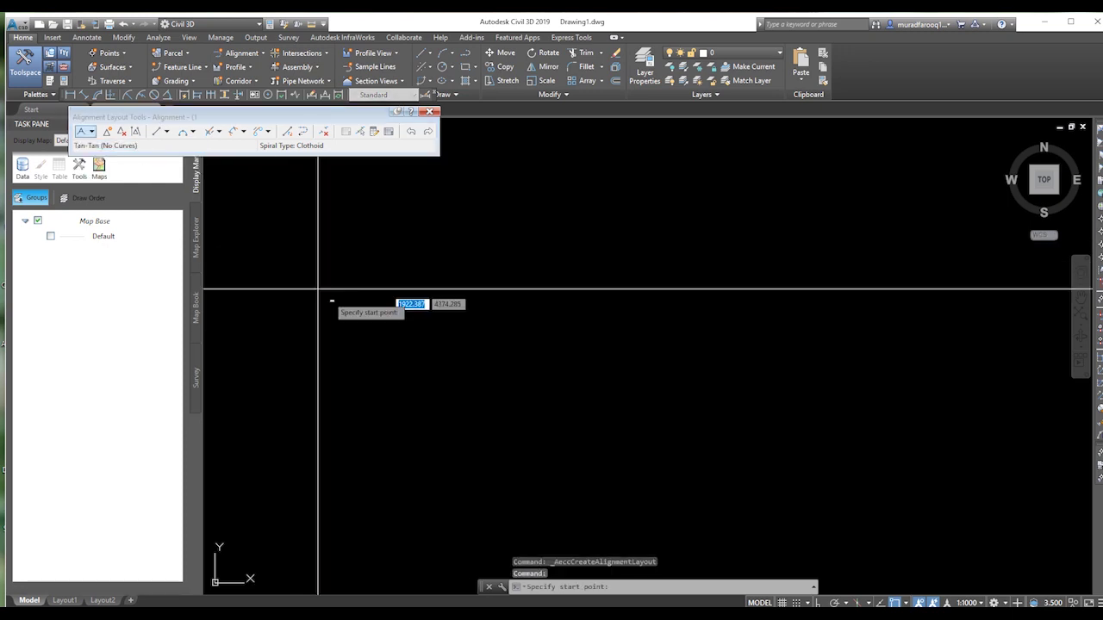
left_click(352, 320)
left_click(481, 258)
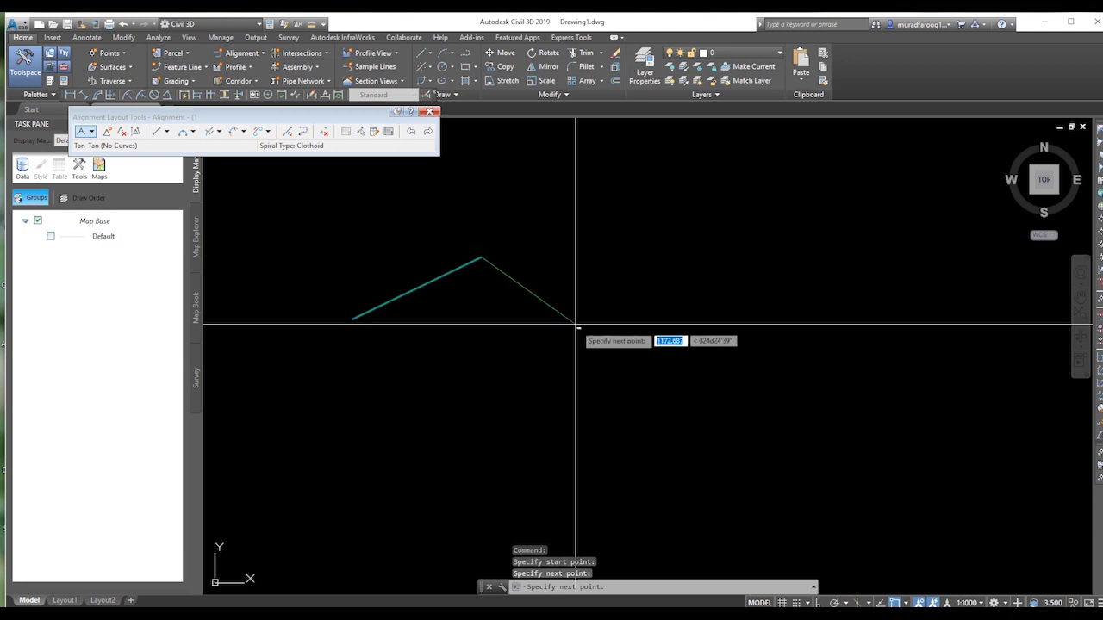
left_click(601, 347)
left_click(689, 282)
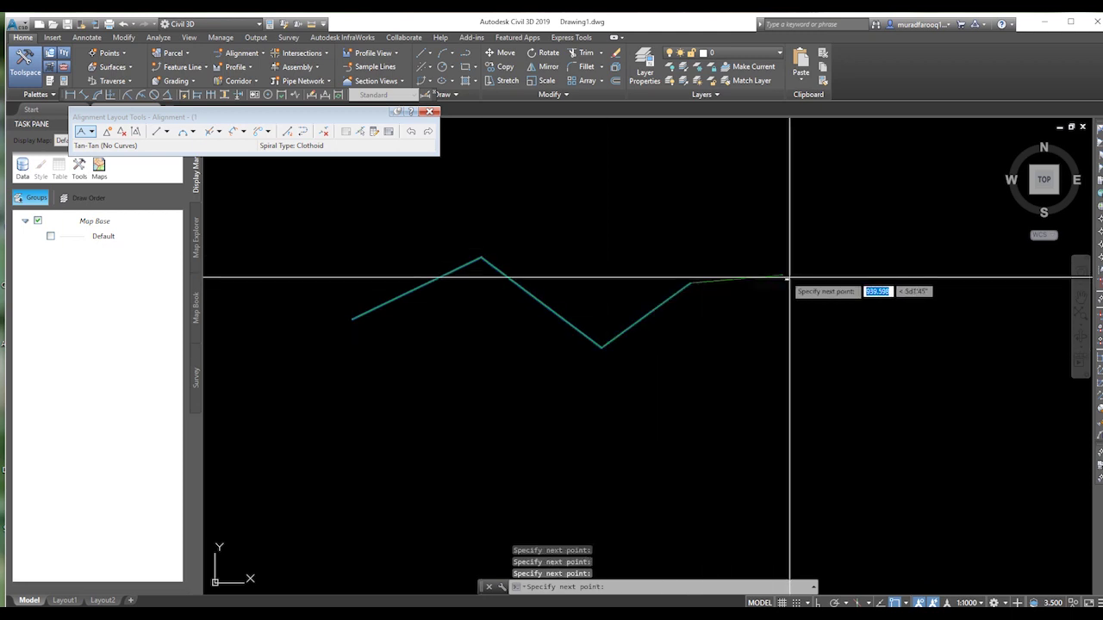
left_click(828, 307)
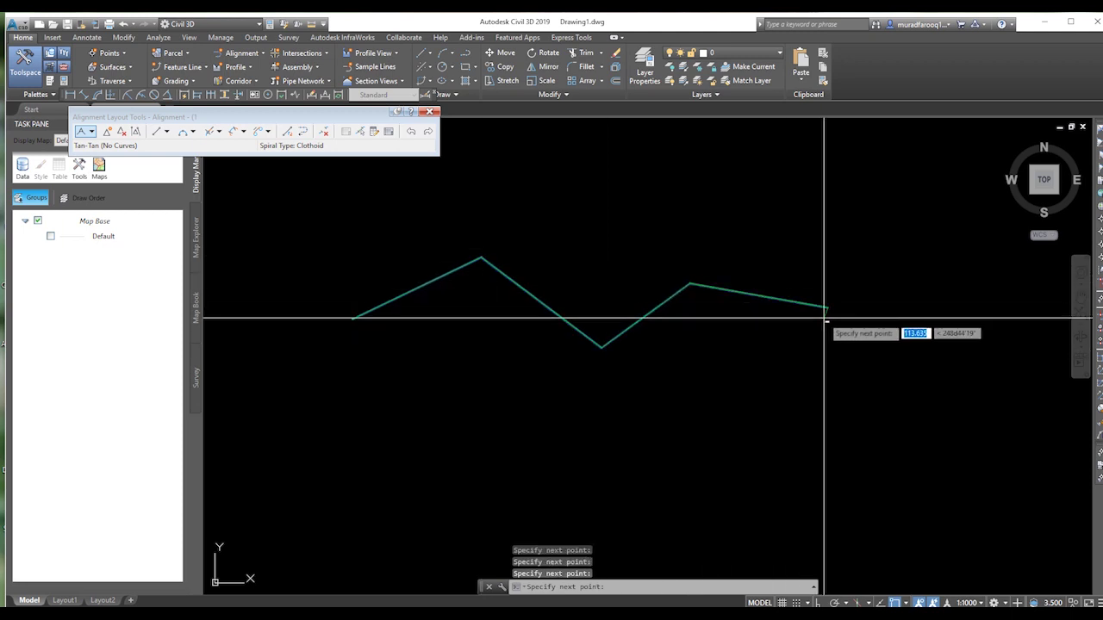
key("Return")
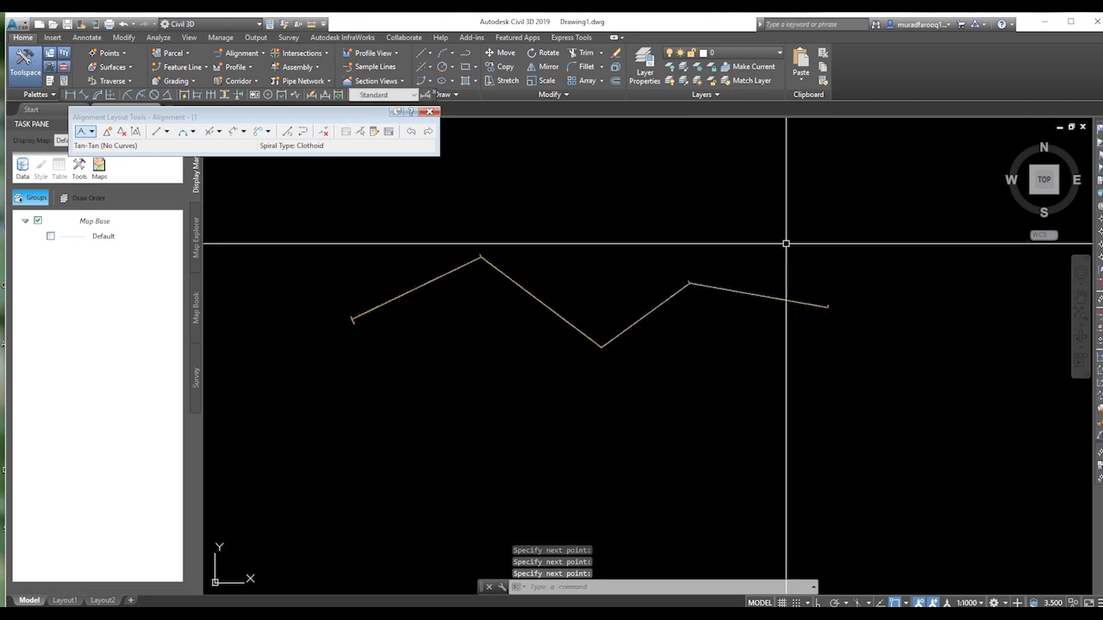
Zoom and pan around the alignment to inspect its station labels
scroll(374, 337, "up", 2)
scroll(517, 406, "up", 5)
scroll(443, 388, "up", 2)
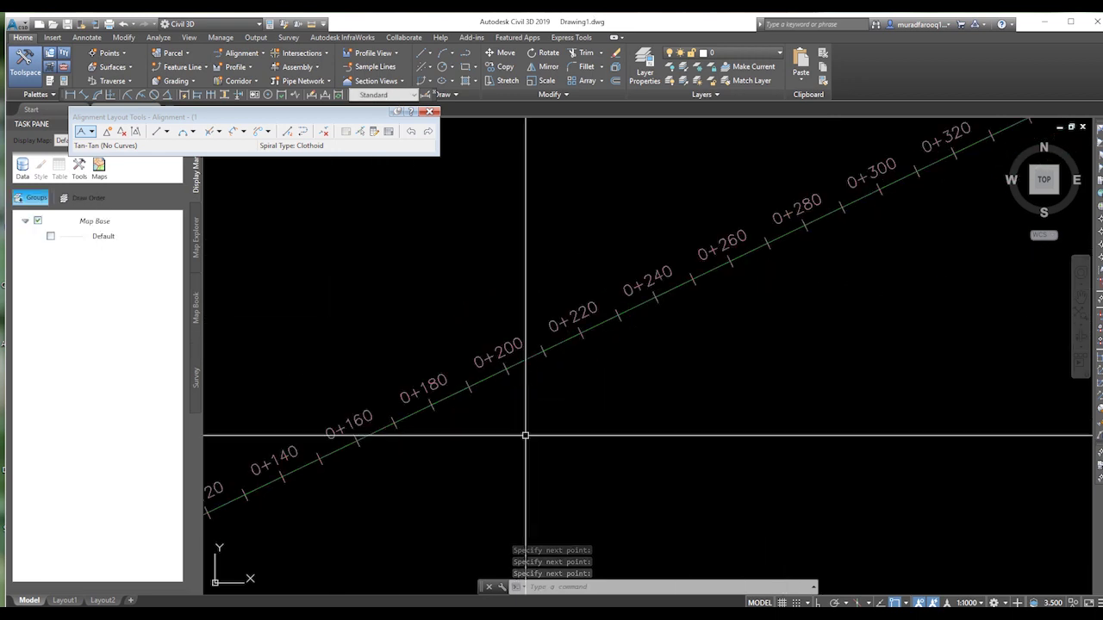
scroll(564, 362, "down", 4)
scroll(561, 368, "down", 2)
scroll(726, 241, "down", 4)
mouse_move(726, 241)
middle_mouse_down()
mouse_move(667, 319)
mouse_move(477, 418)
middle_mouse_up()
scroll(477, 418, "up", 2)
scroll(477, 419, "down", 4)
scroll(698, 381, "up", 5)
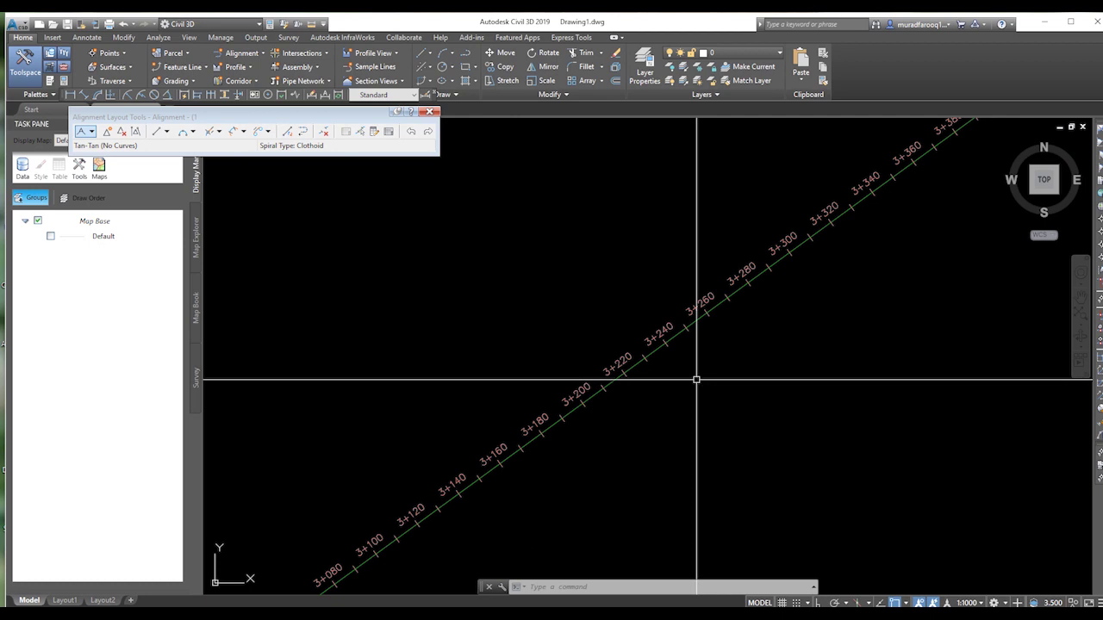
scroll(696, 379, "down", 5)
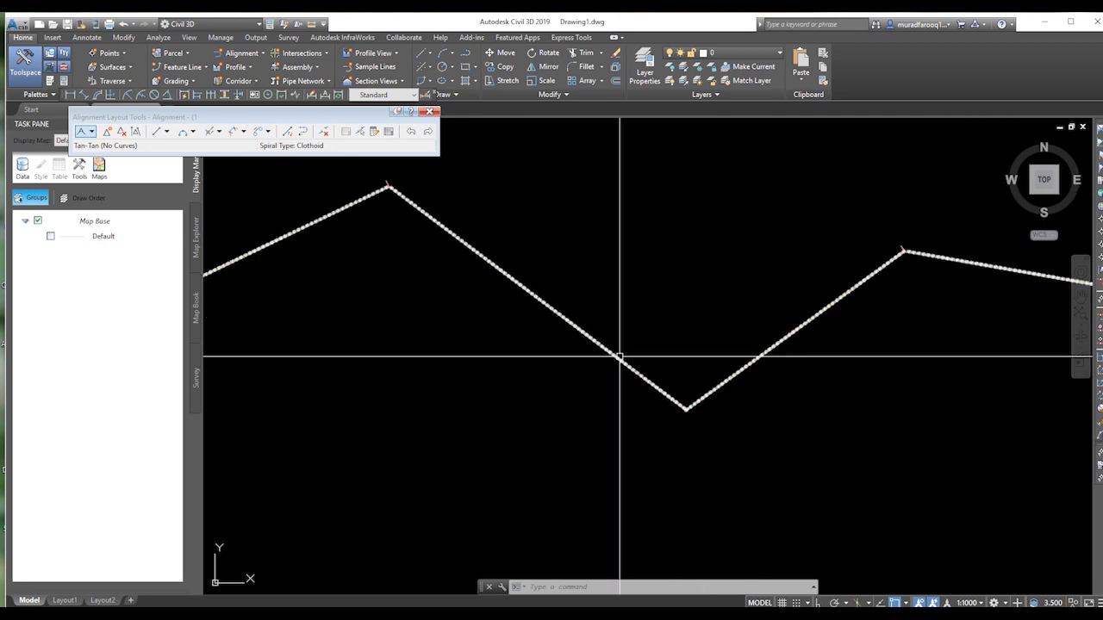
Delete the alignment's minor and major station label groups
left_click(615, 356)
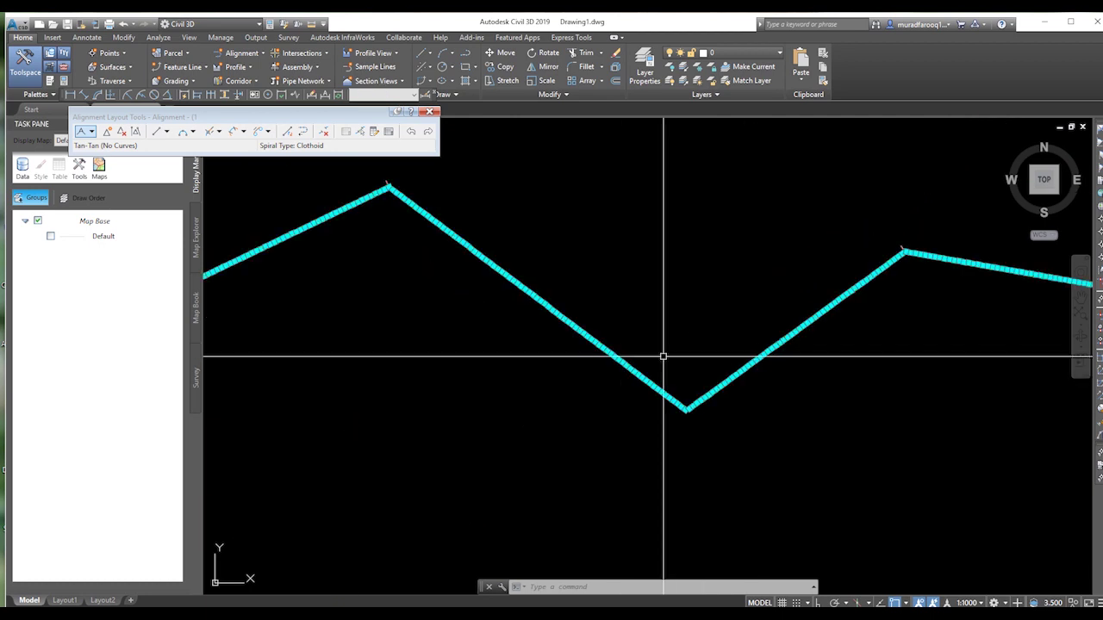
key("Delete")
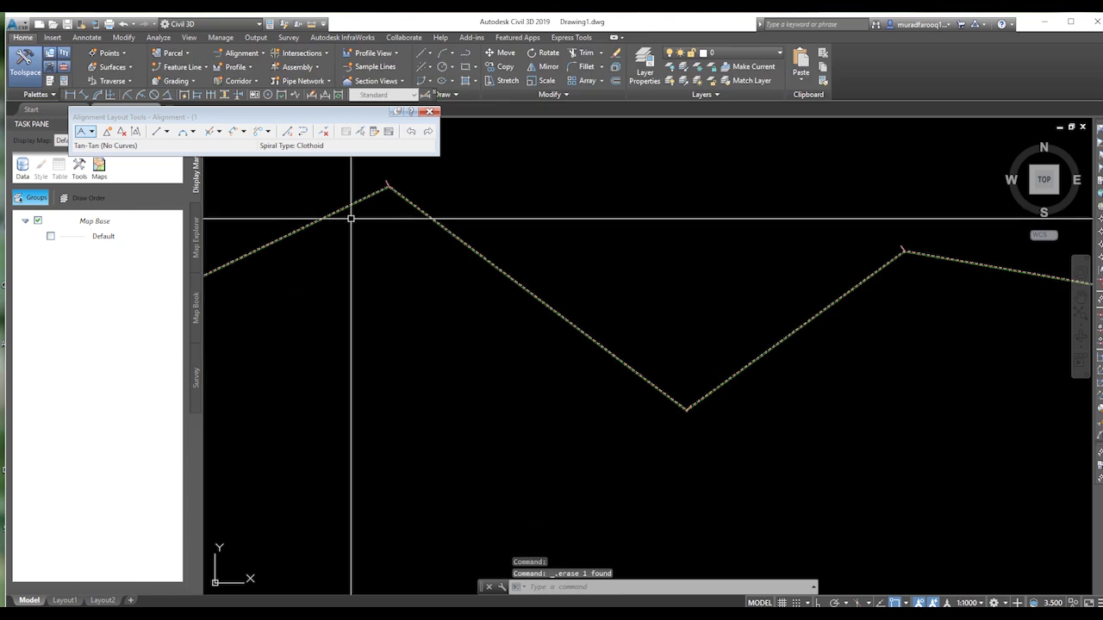
left_click(574, 327)
key("Delete")
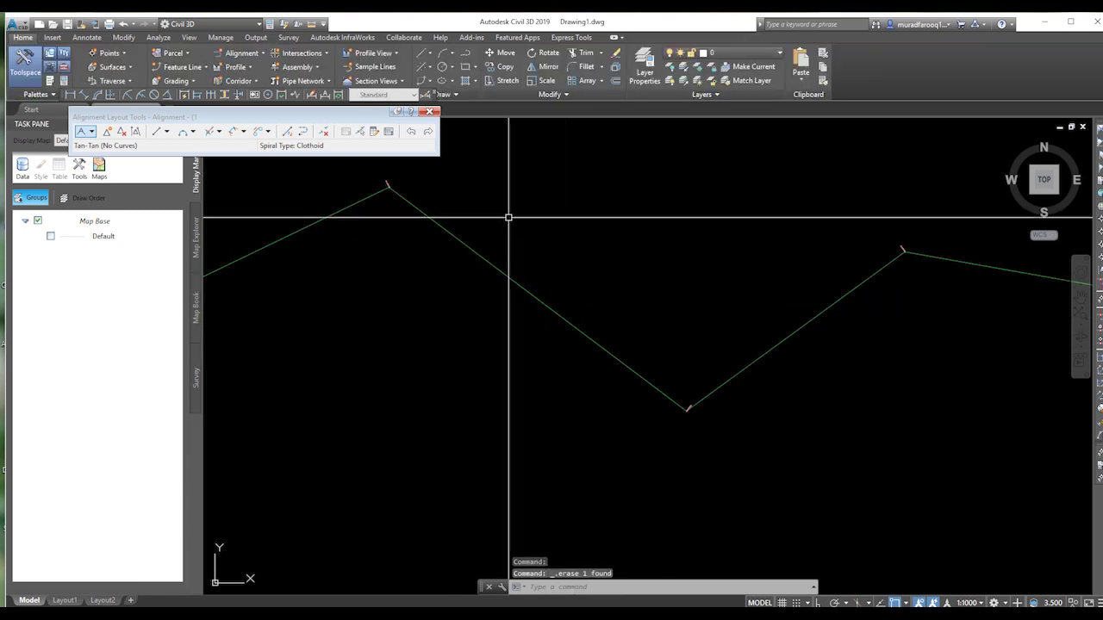
Close the layout tools, erase the zigzag alignment, and start a new alignment layout
left_click(429, 112)
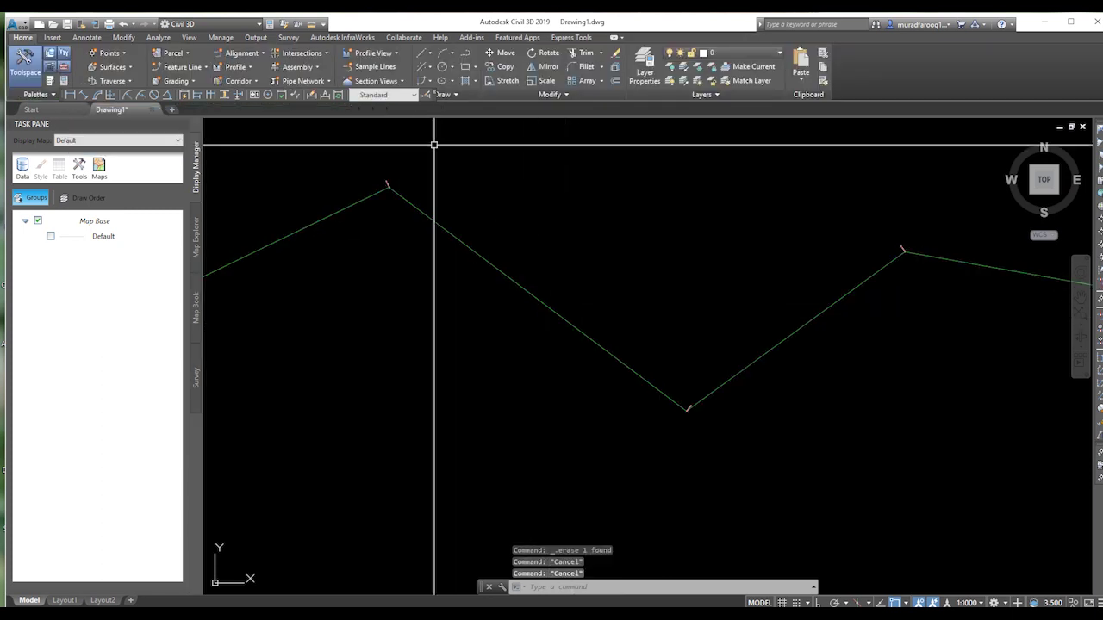
left_click(449, 233)
key("Delete")
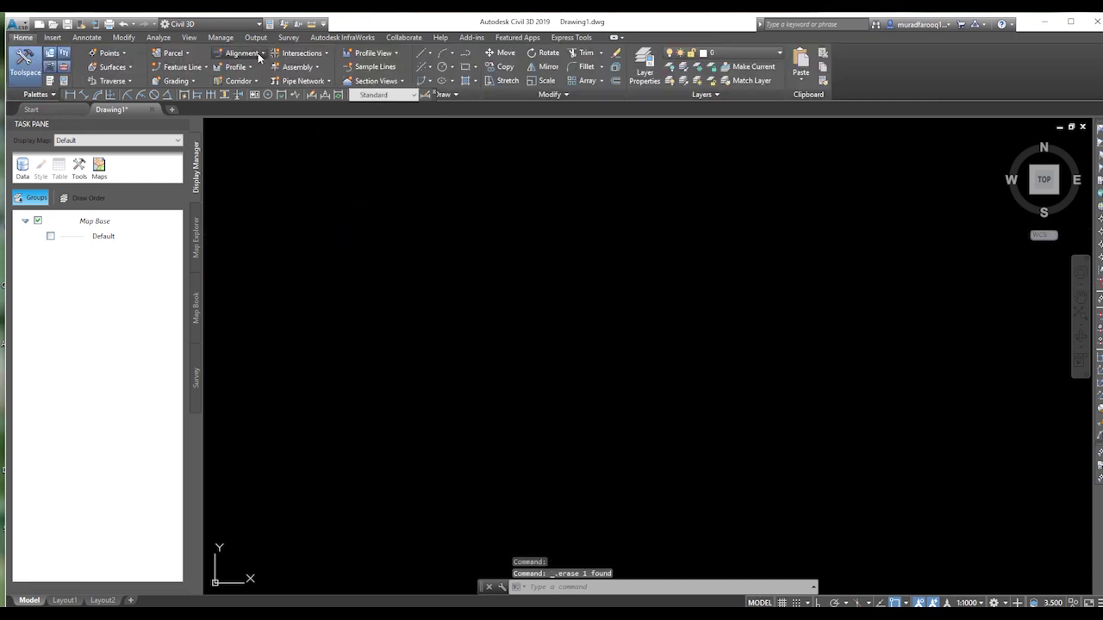
left_click(244, 53)
left_click(266, 75)
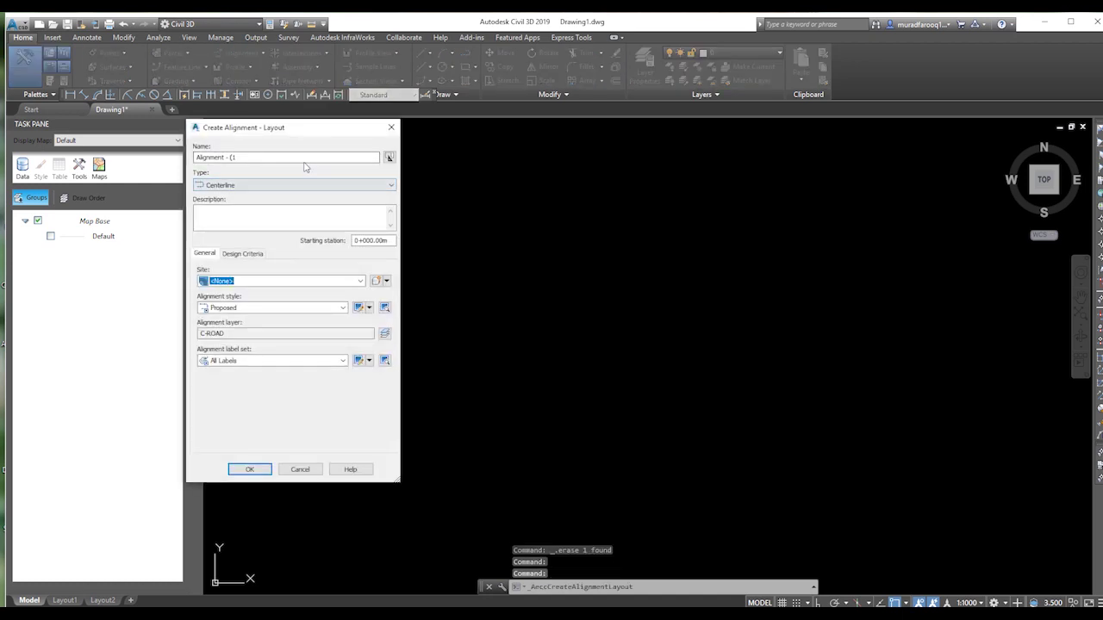
Accept the new alignment's settings and choose Tangent-Tangent (With Curves)
left_click(249, 469)
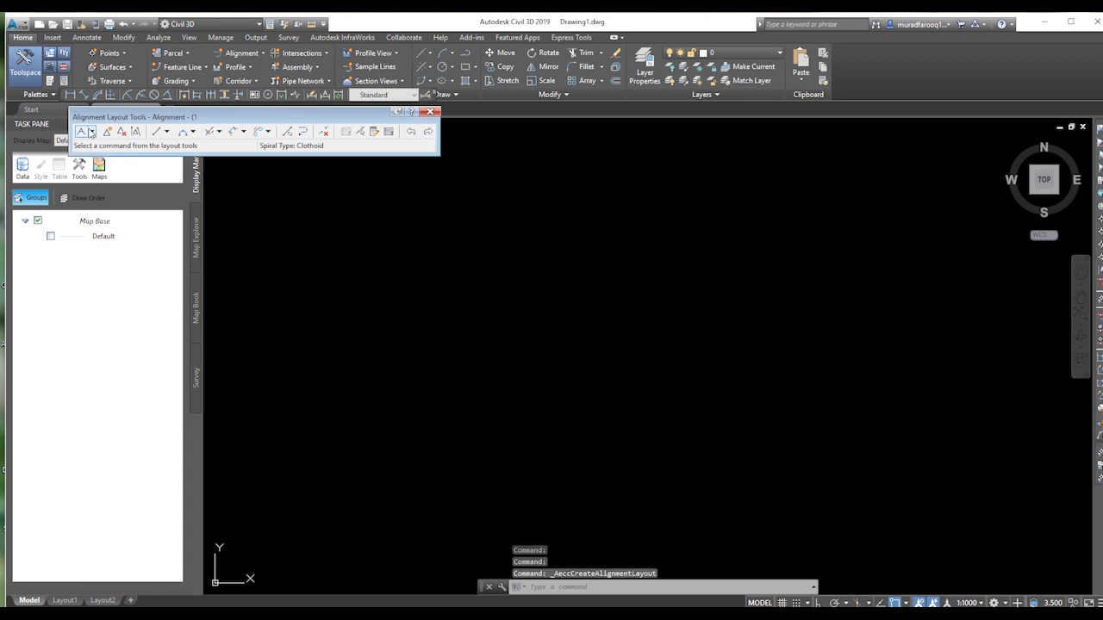
left_click(91, 131)
left_click(113, 158)
Draw the zigzag alignment through six vertices with curves at each bend
left_click(299, 344)
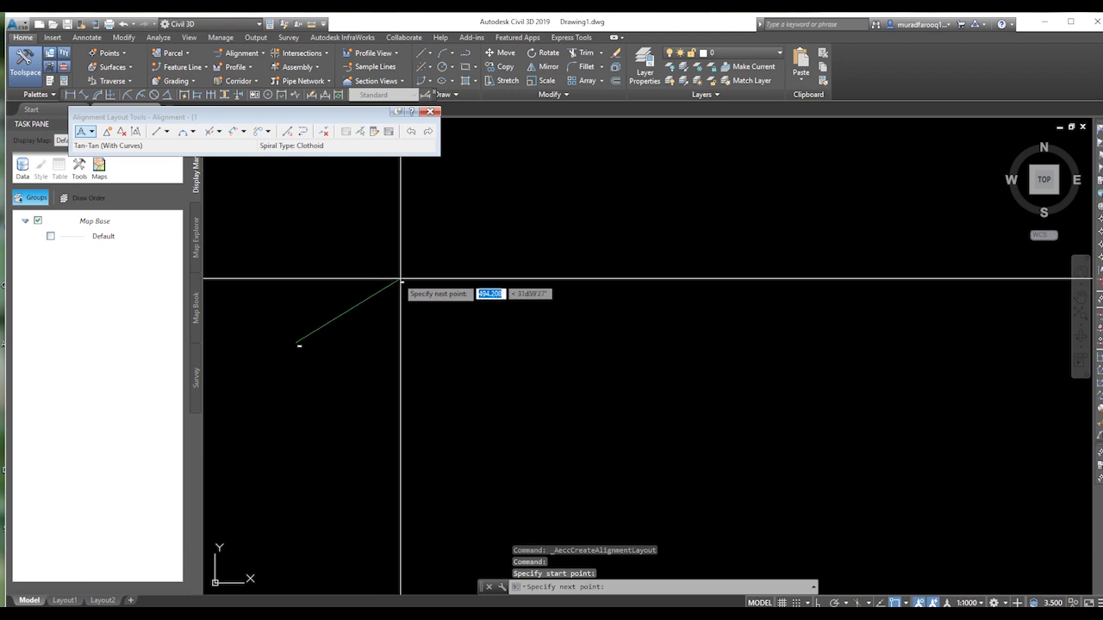
left_click(432, 279)
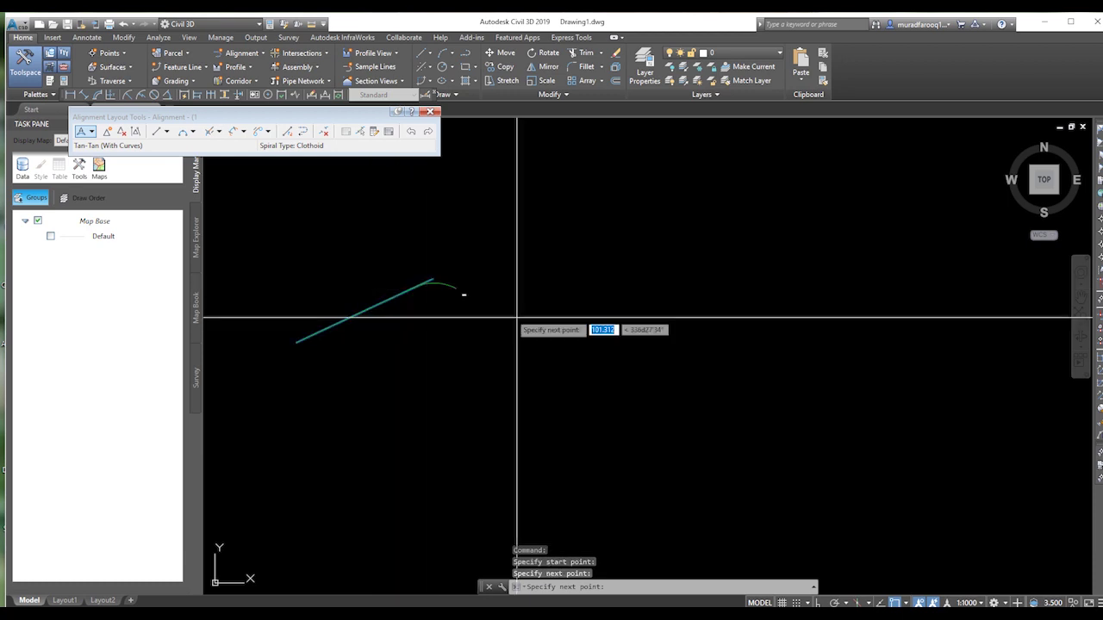
left_click(607, 344)
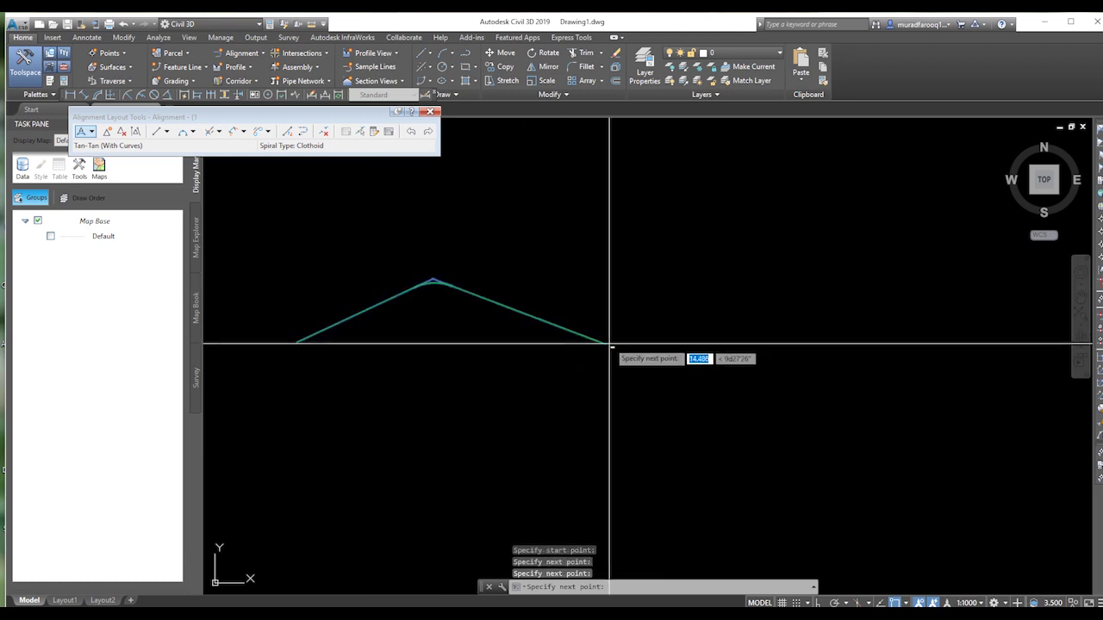
left_click(720, 271)
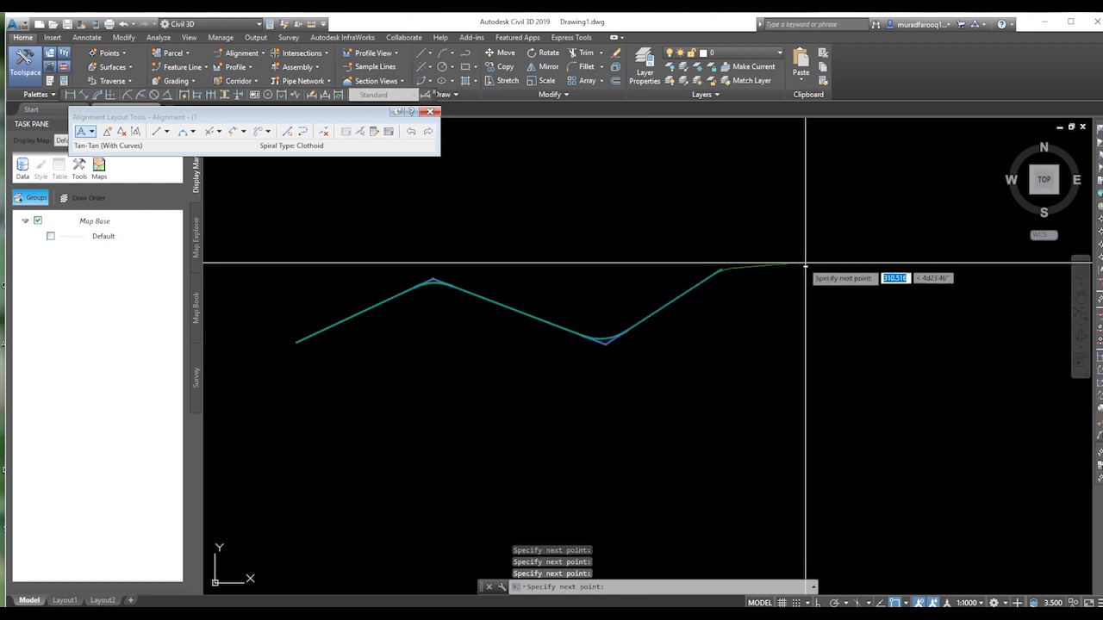
left_click(868, 311)
left_click(915, 269)
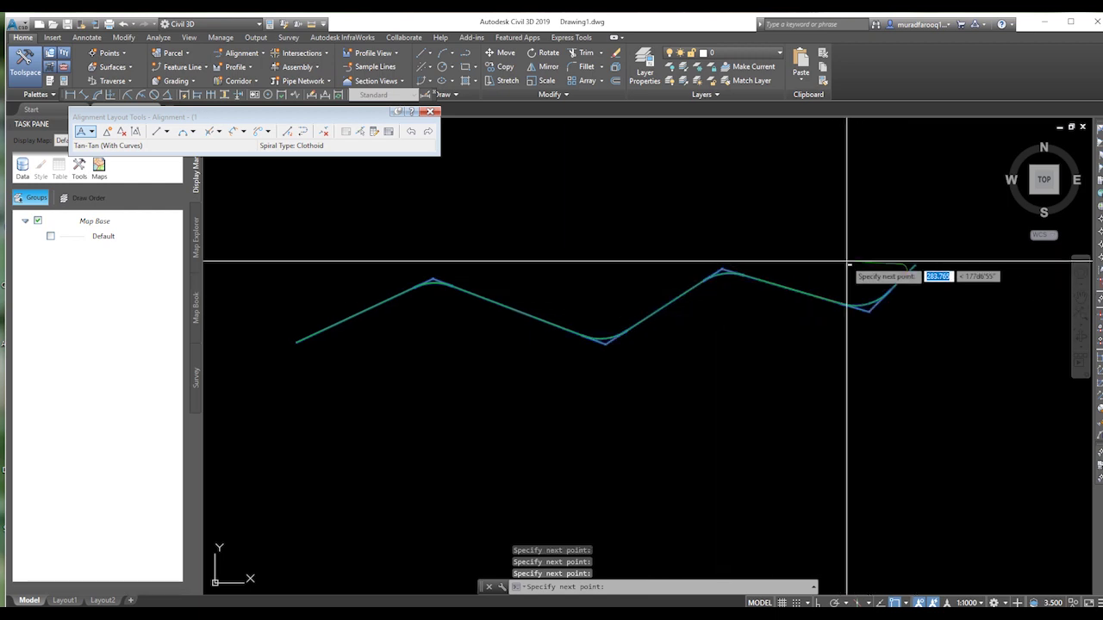
key("Return")
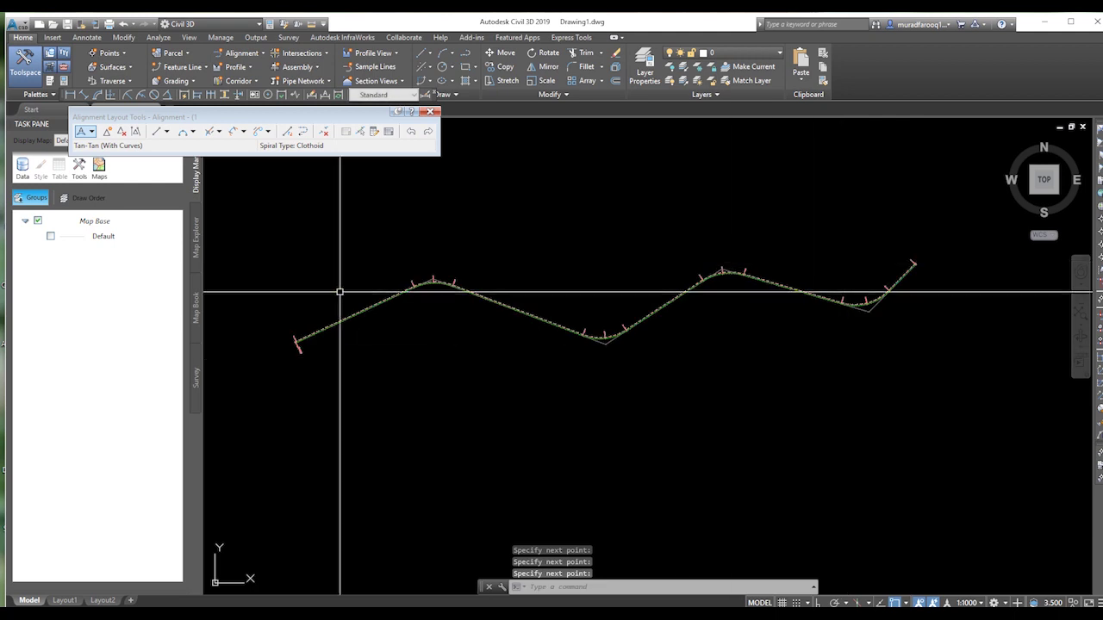
Zoom in on the curve's Mid 0+613.31 label and close the Alignment Layout Tools
scroll(362, 293, "up", 4)
scroll(520, 285, "up", 6)
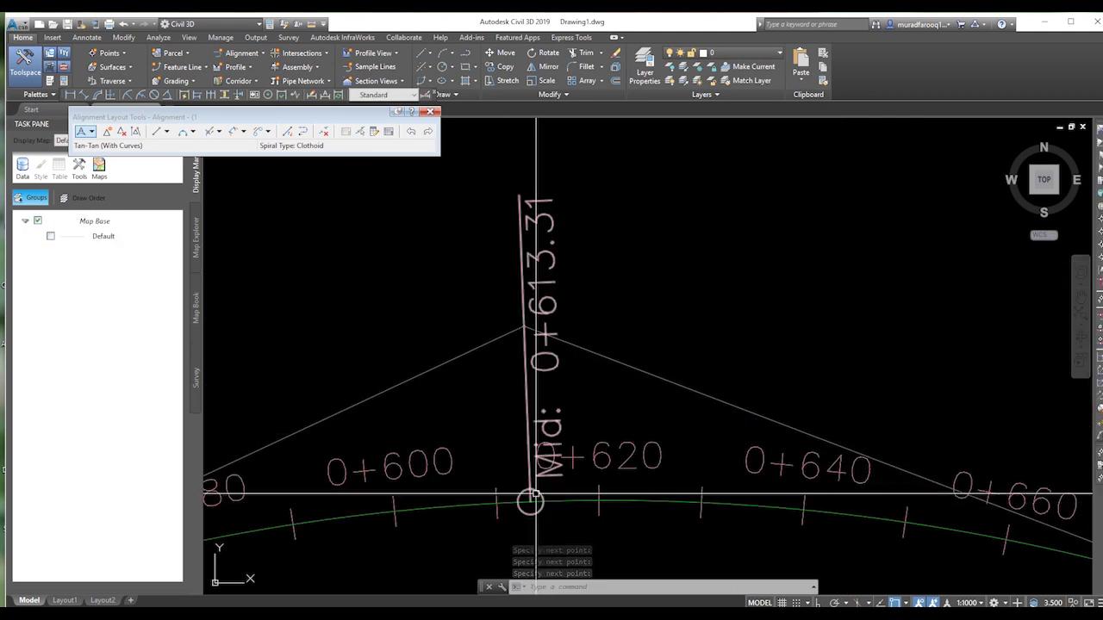
left_click(532, 504)
mouse_move(531, 503)
left_mouse_down()
mouse_move(537, 412)
mouse_move(495, 362)
left_mouse_up()
key("Escape")
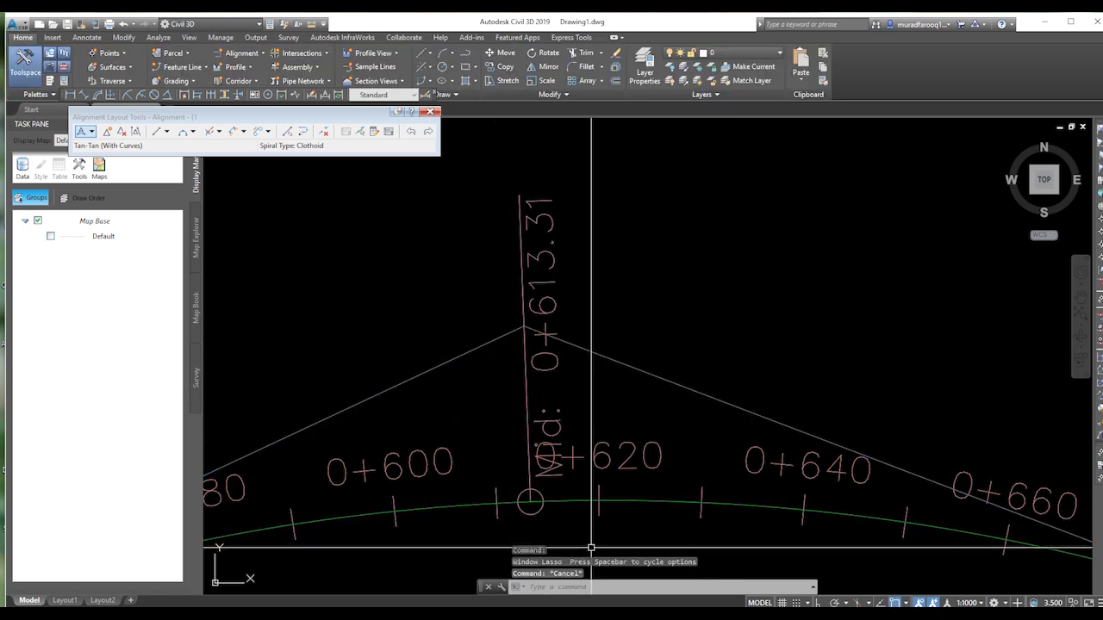
scroll(552, 478, "down", 10)
scroll(520, 460, "up", 2)
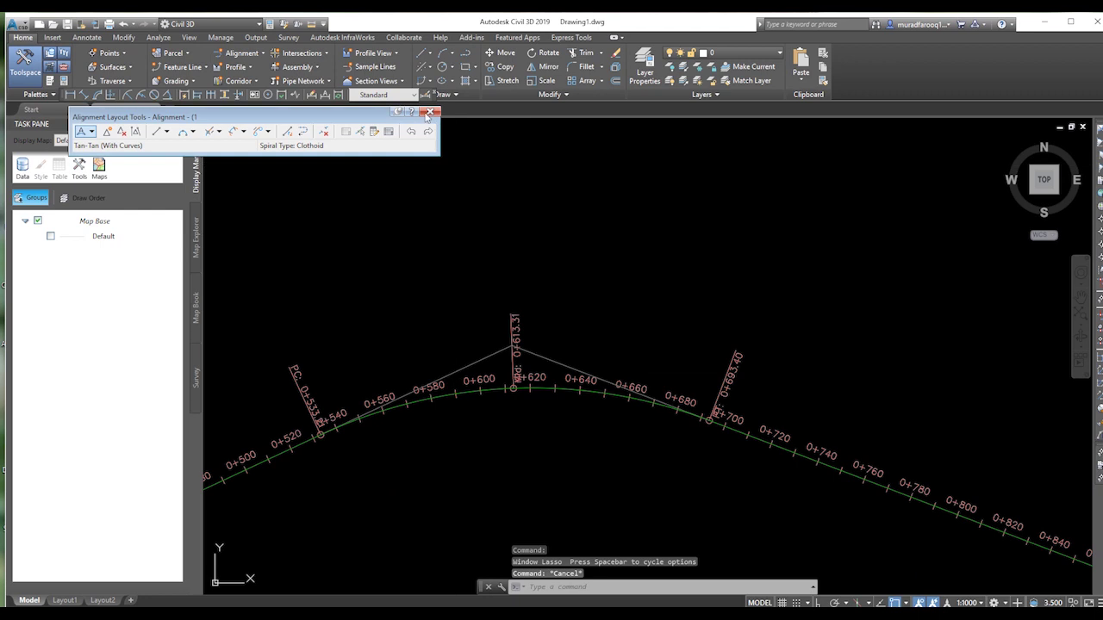
left_click(428, 113)
scroll(527, 386, "up", 2)
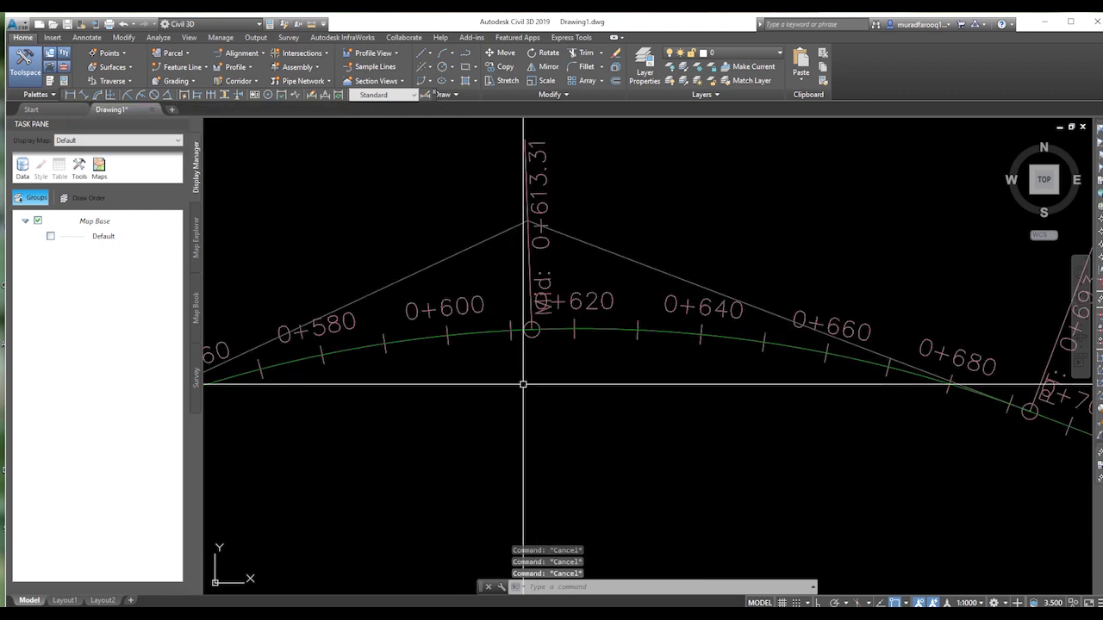
left_click(532, 329)
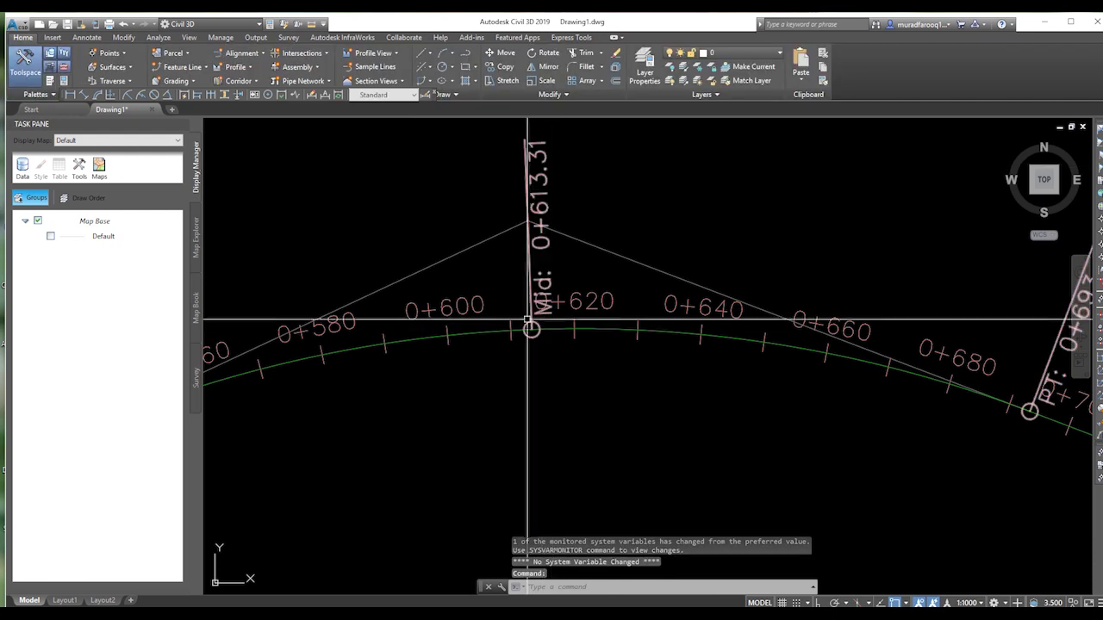
Move the Mid 0+613.31 label beside the 0+620 station
left_click(531, 328)
left_click(531, 327)
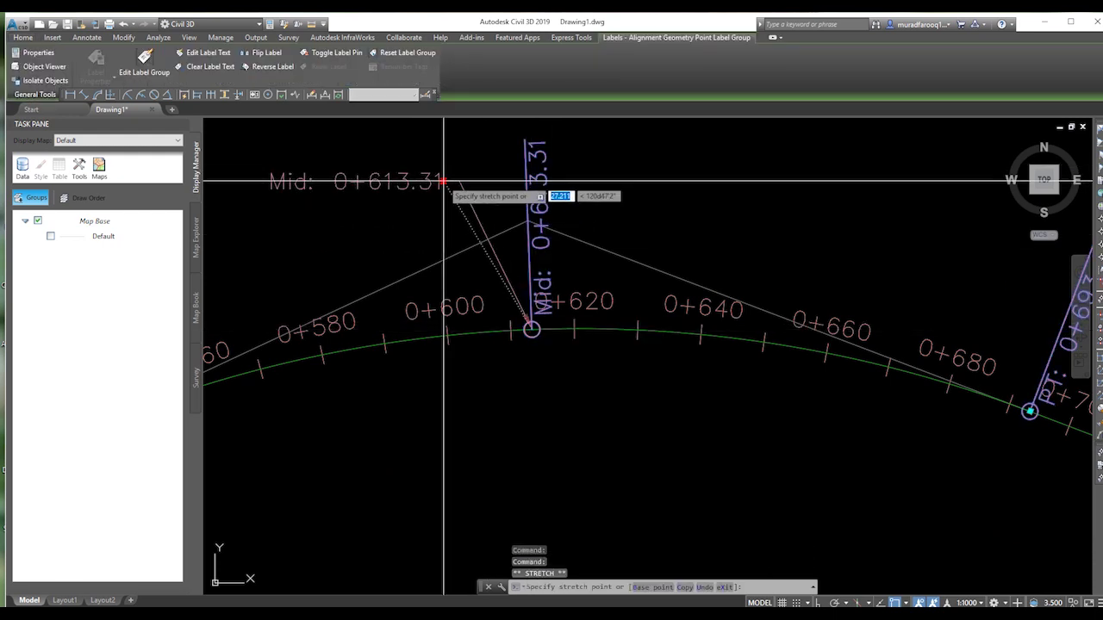
scroll(555, 280, "down", 2)
left_click(533, 338)
scroll(533, 338, "down", 3)
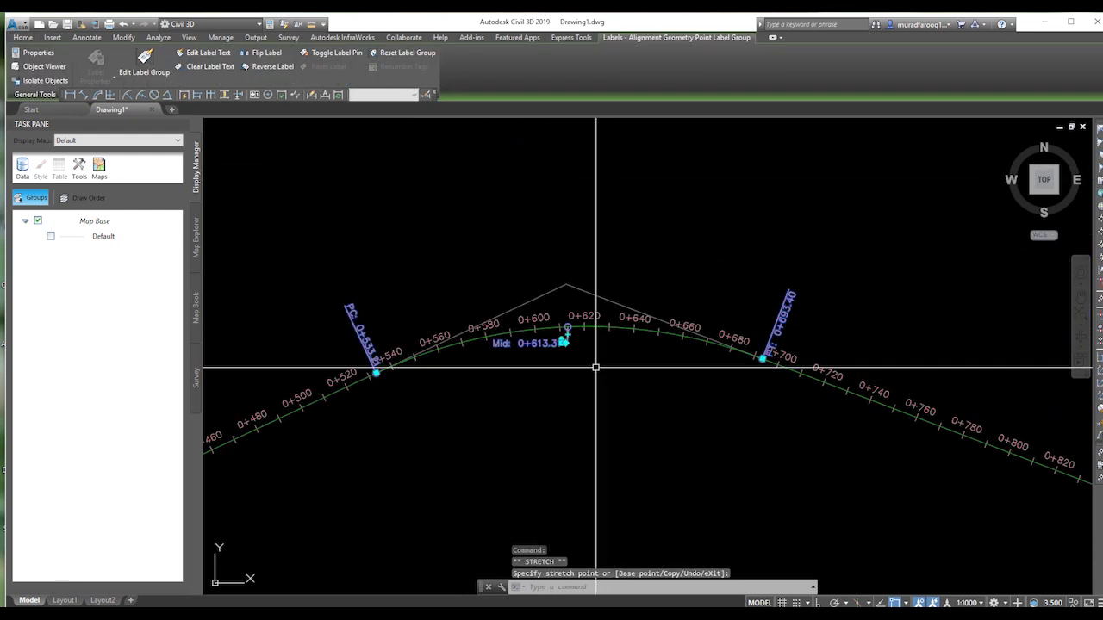
Drag the apex PI lower to flatten the alignment
left_click(575, 349)
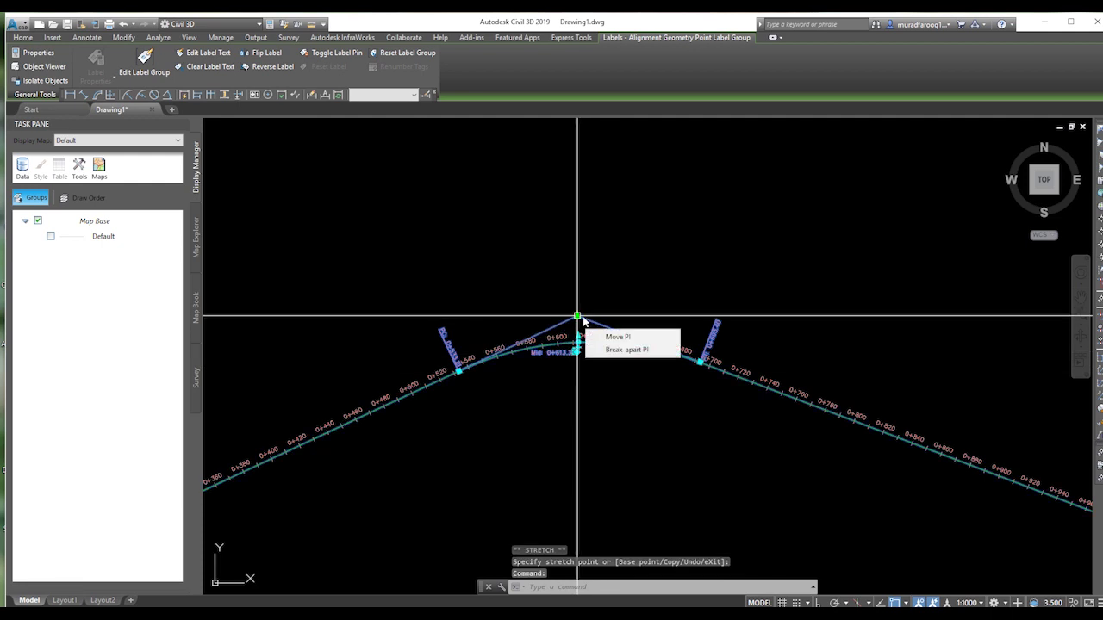
left_click(578, 317)
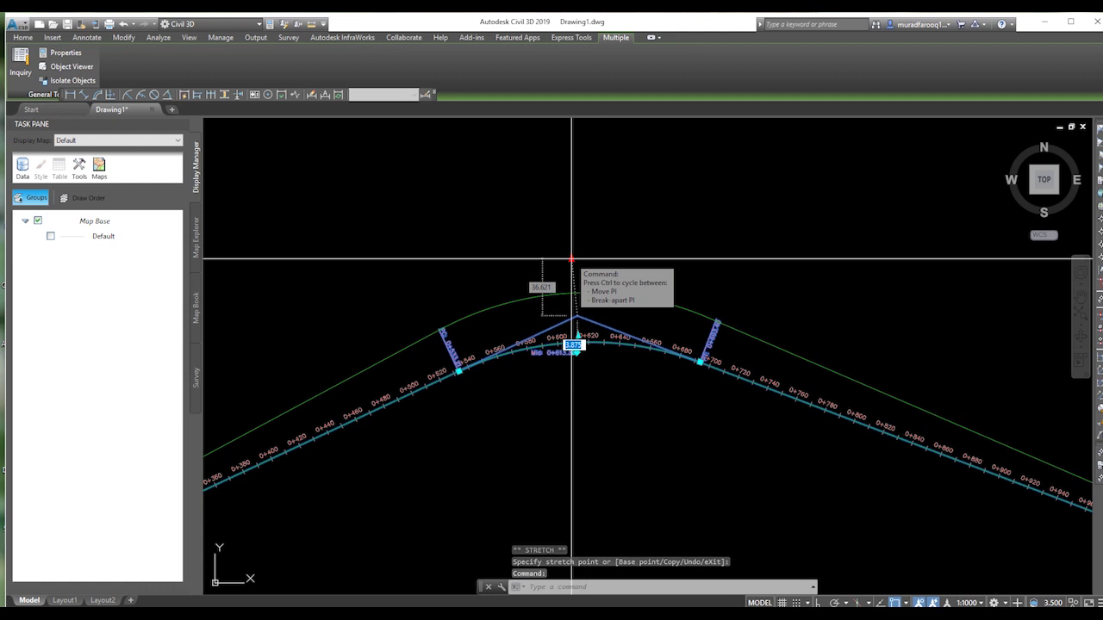
left_click(603, 397)
middle_click_drag(603, 396, 559, 296)
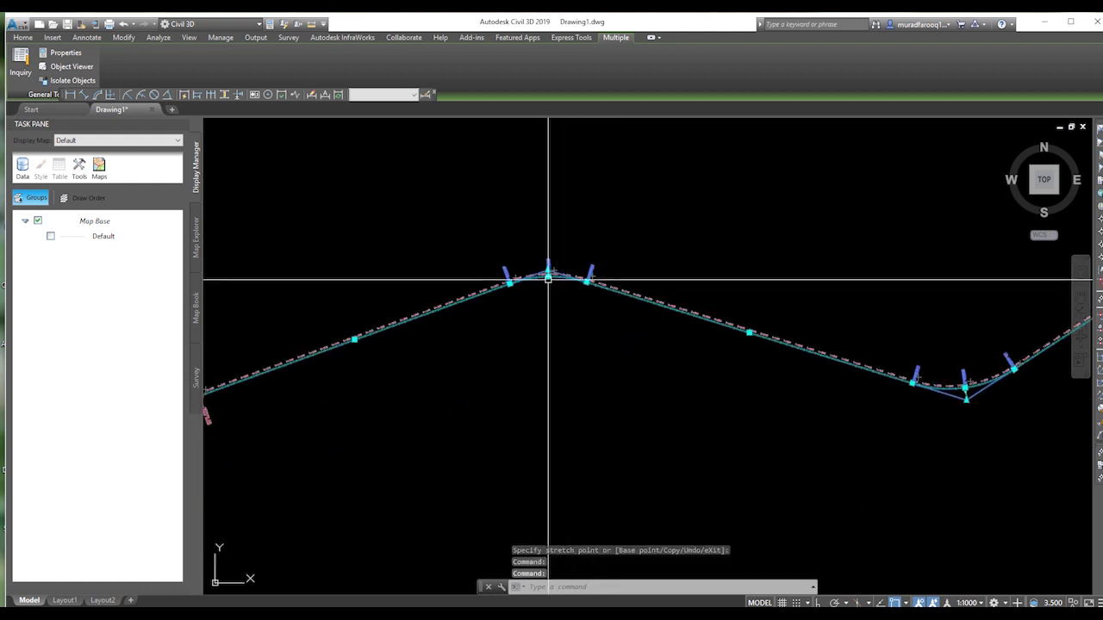
left_click(548, 274)
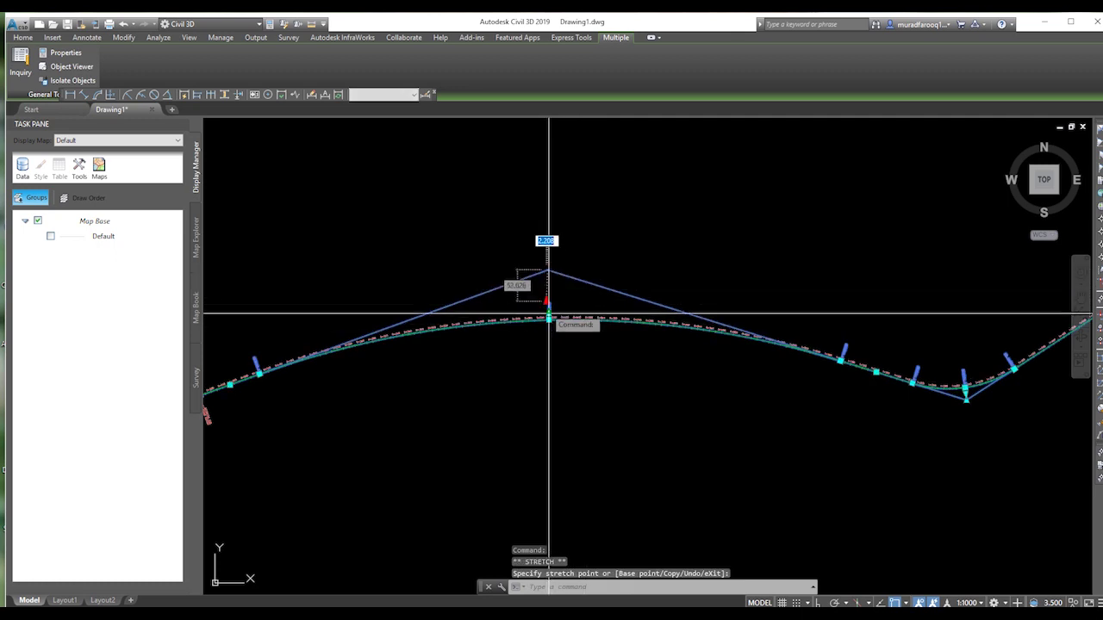
left_click(559, 367)
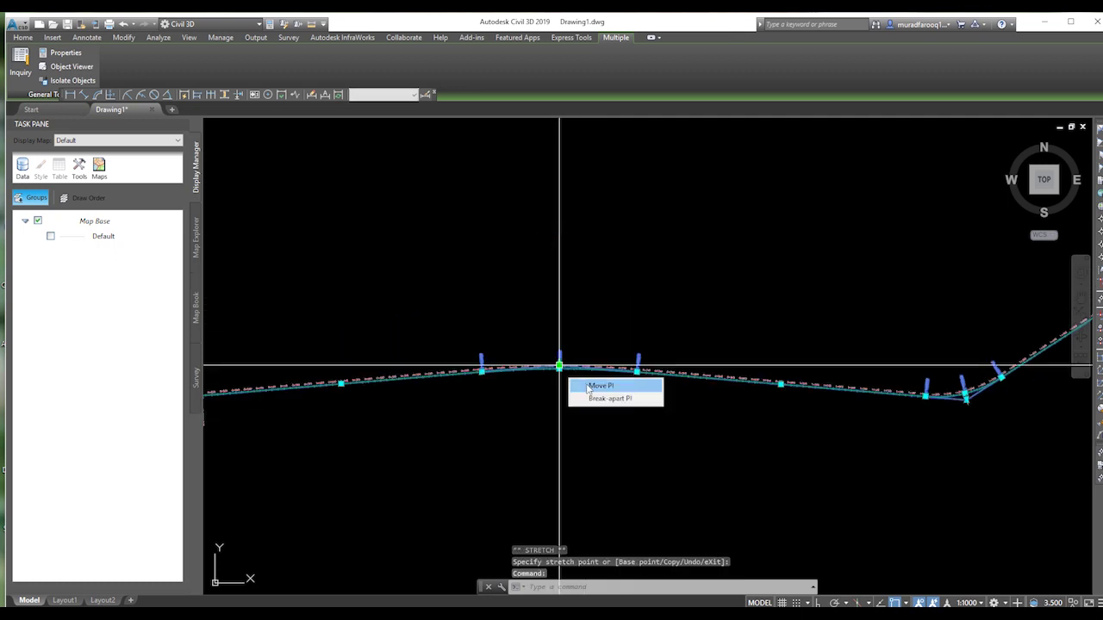
Review the alignment along its length and move the low PI lower-right to reshape its curve
middle_click_drag(469, 287, 667, 185)
middle_click_drag(595, 316, 240, 334)
middle_click_drag(727, 347, 497, 387)
scroll(632, 351, "up", 6)
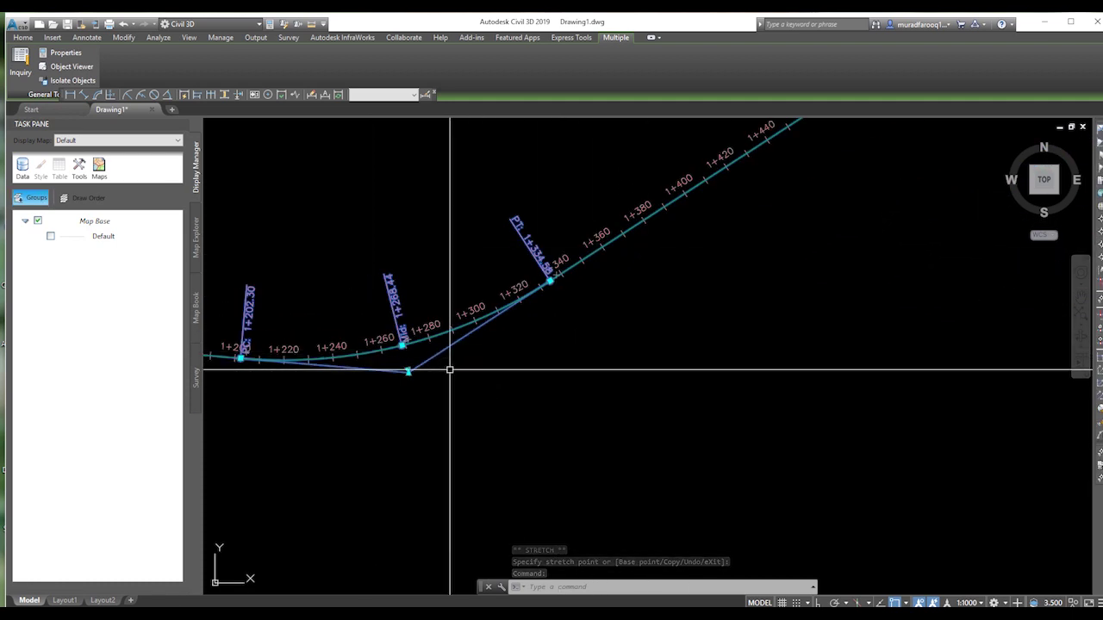
scroll(307, 345, "down", 3)
mouse_move(307, 344)
middle_mouse_down()
mouse_move(591, 370)
mouse_move(829, 337)
middle_mouse_up()
scroll(726, 310, "down", 4)
mouse_move(578, 345)
middle_mouse_down()
mouse_move(620, 359)
mouse_move(529, 418)
middle_mouse_up()
scroll(617, 380, "up", 8)
middle_click_drag(600, 370, 525, 443)
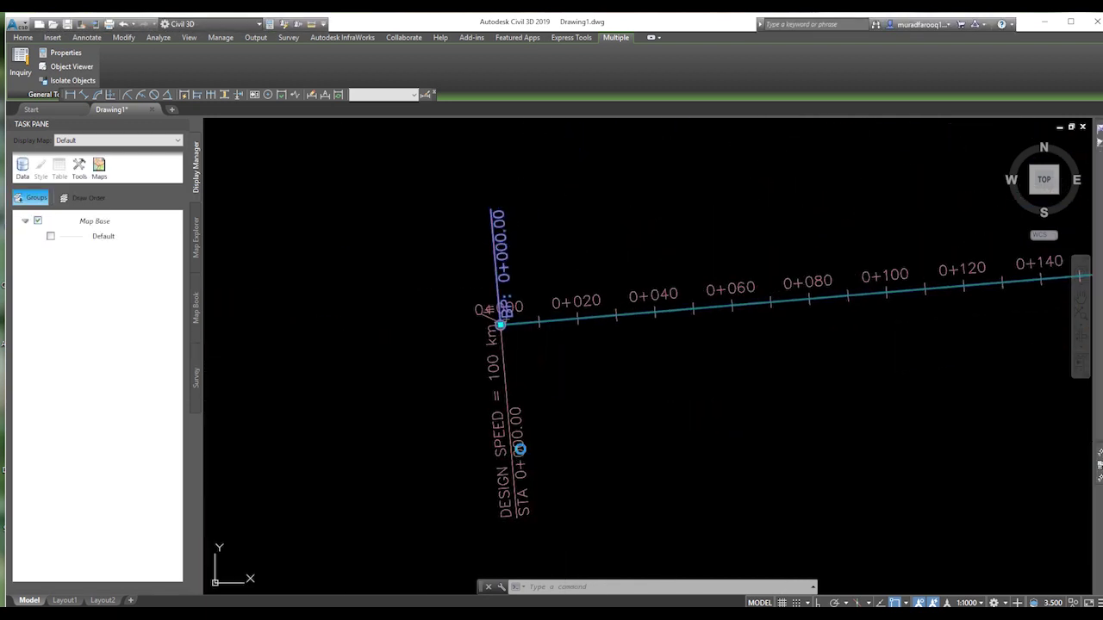
scroll(516, 517, "up", 3)
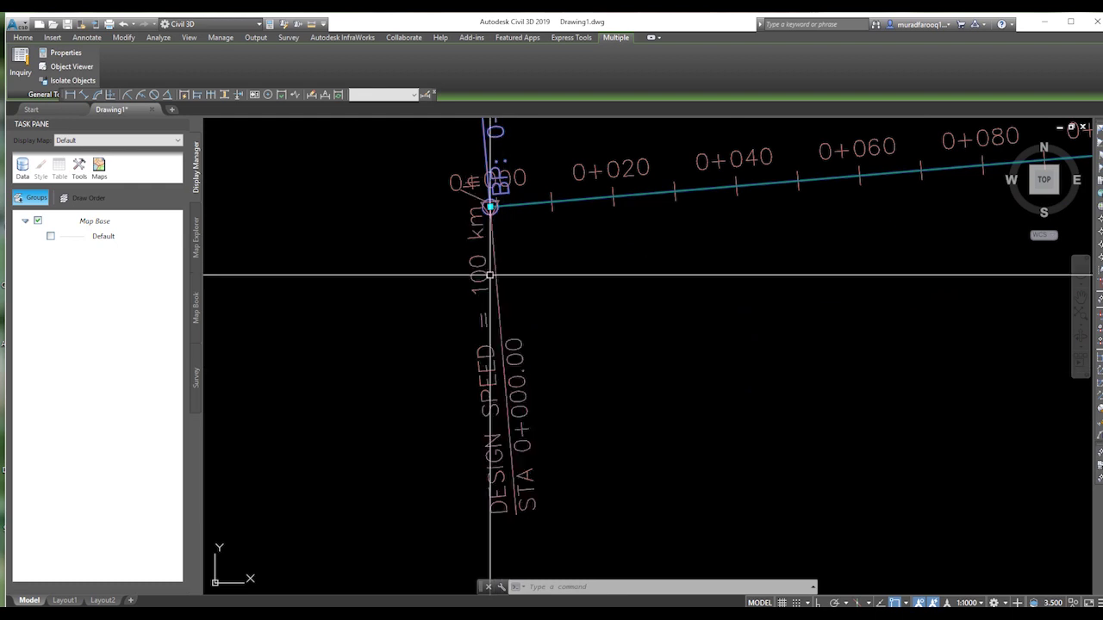
middle_click_drag(524, 243, 430, 373)
middle_click_drag(537, 347, 353, 377)
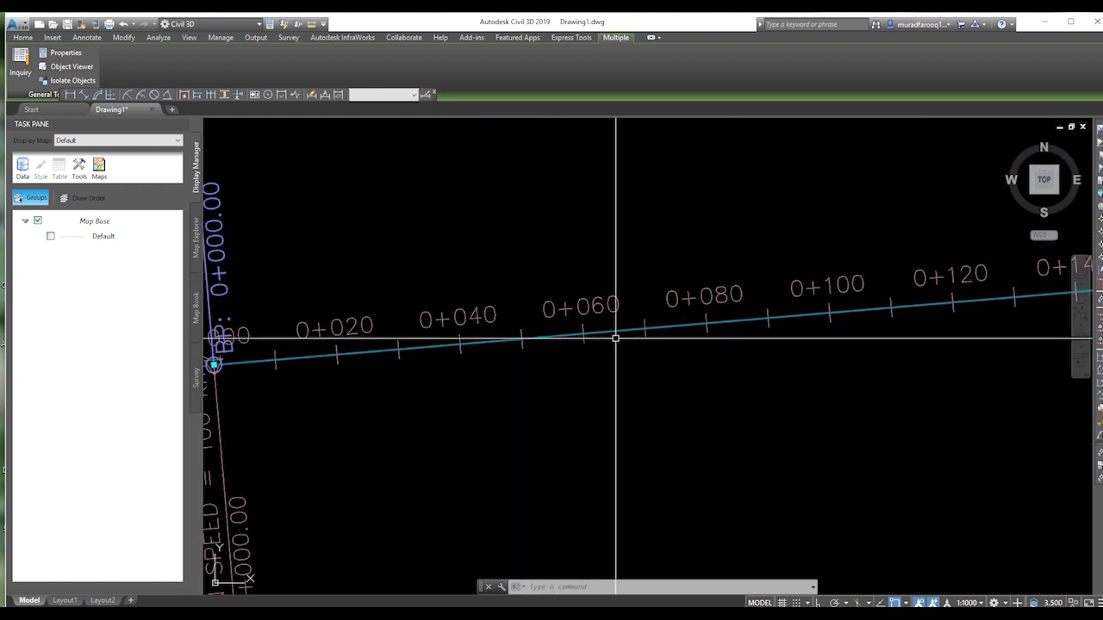
middle_click_drag(823, 345, 339, 376)
scroll(339, 377, "down", 8)
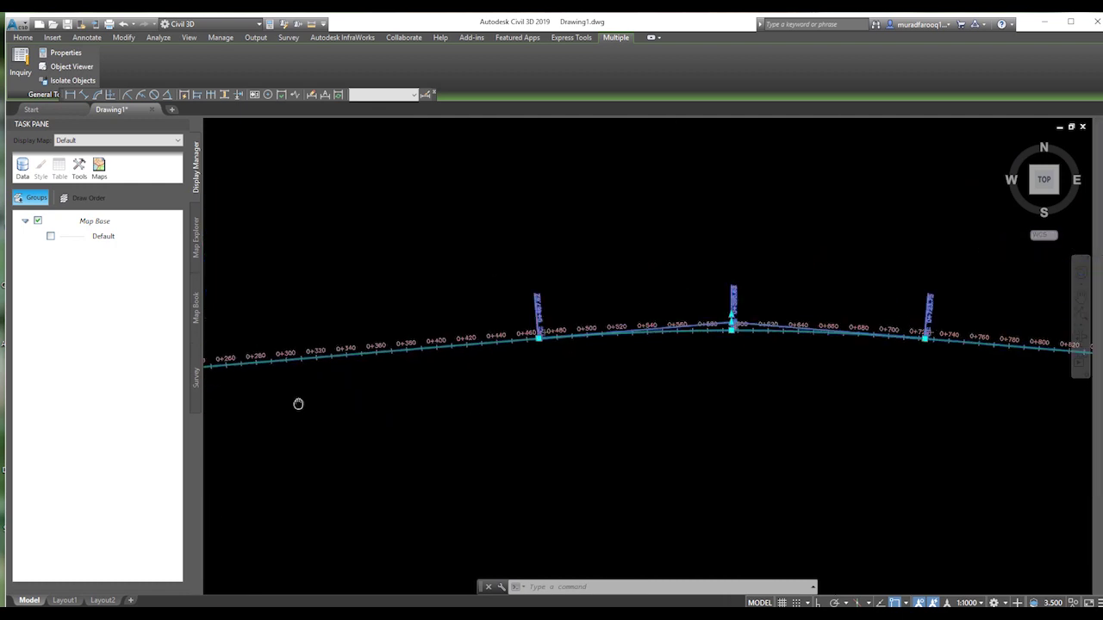
scroll(640, 398, "up", 6)
middle_click_drag(727, 408, 566, 404)
scroll(640, 407, "up", 4)
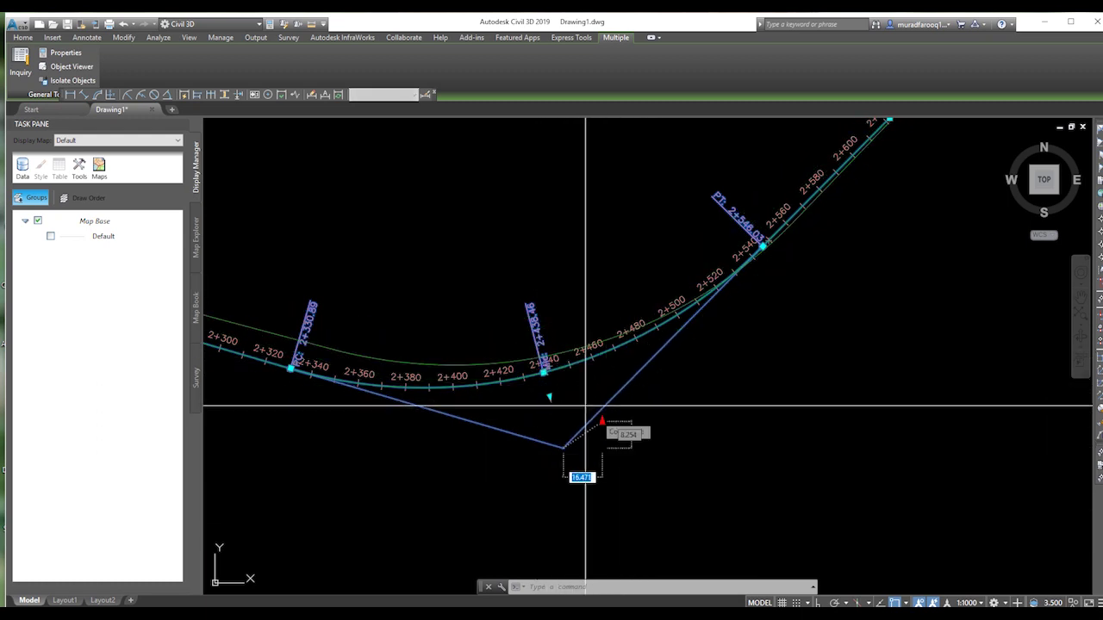
left_click(679, 405)
Clear the selection and erase the alignment's label group
key("Escape")
scroll(589, 407, "down", 6)
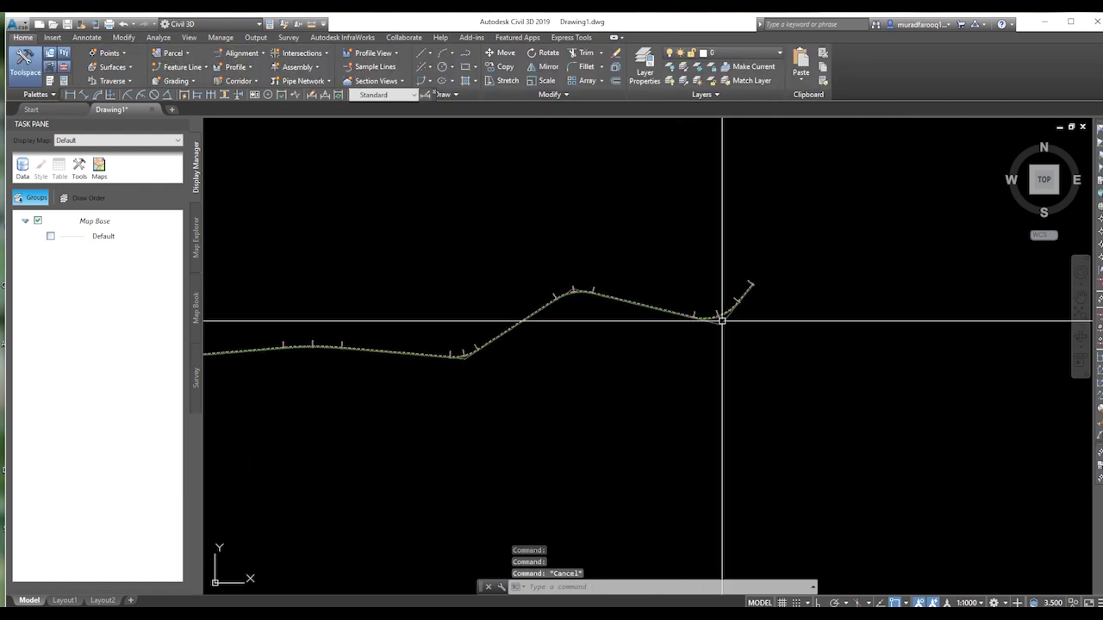
scroll(510, 367, "up", 3)
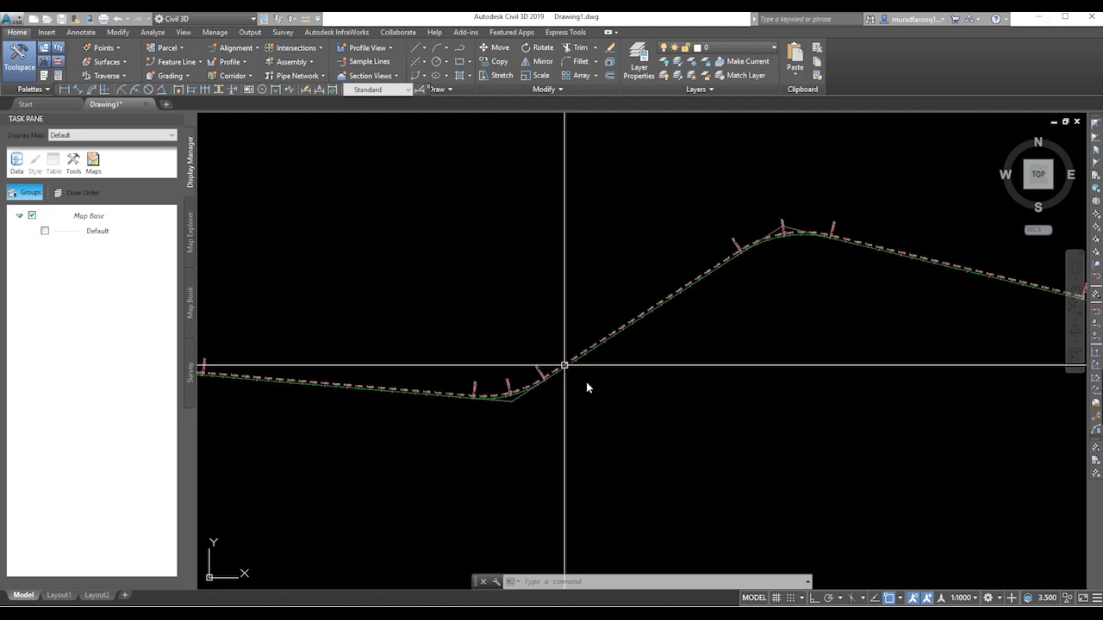
scroll(588, 390, "down", 6)
scroll(568, 380, "up", 4)
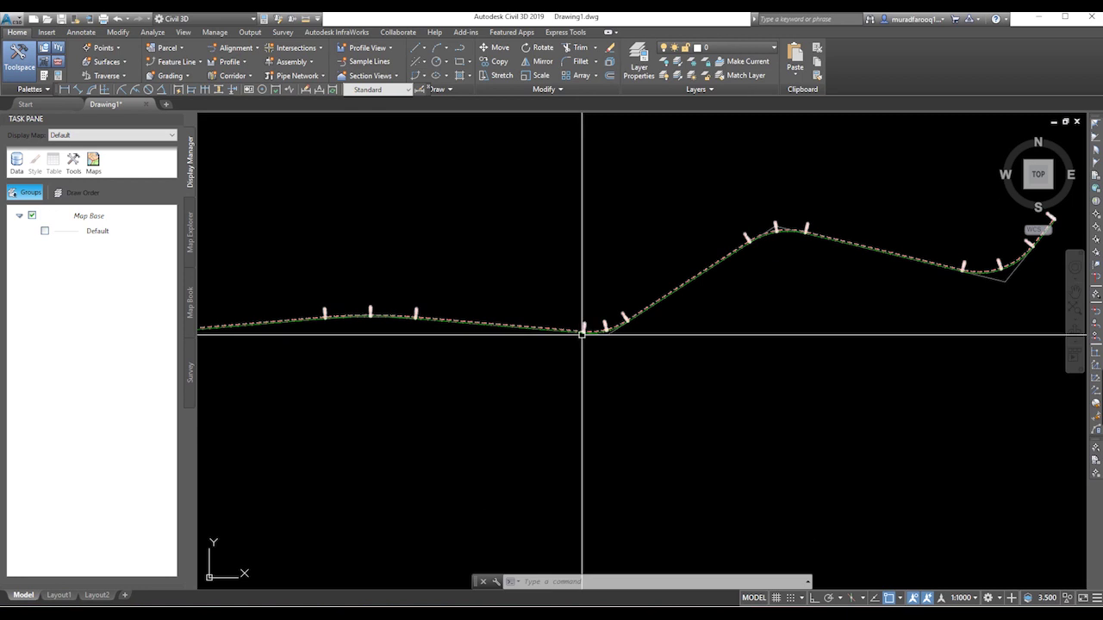
left_click(583, 332)
key("Delete")
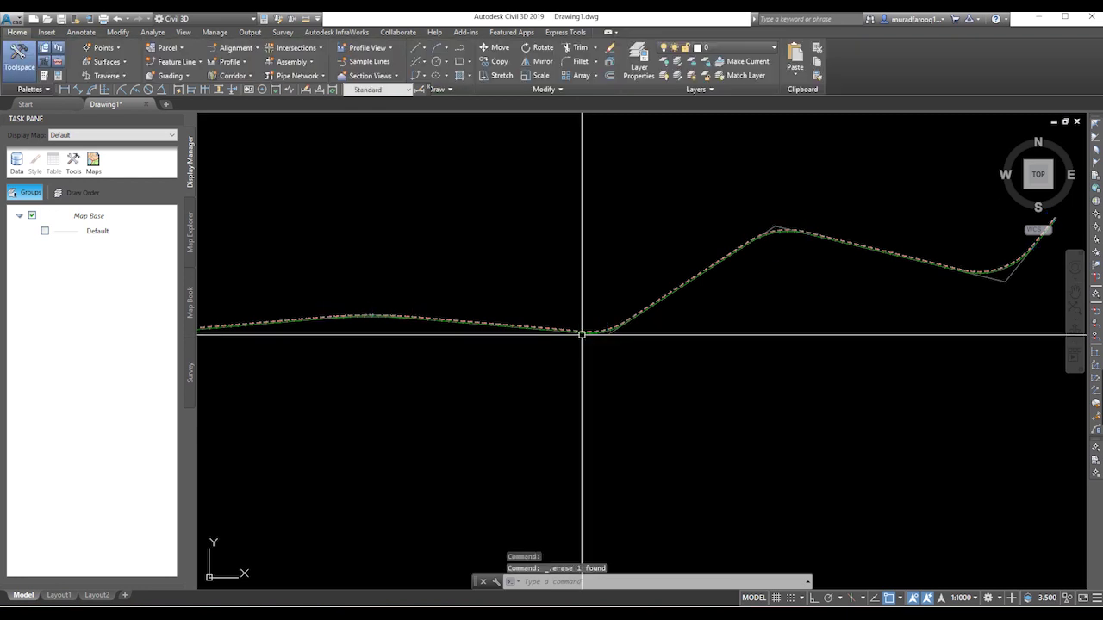
Window-select the reshaped alignment and erase it
left_click(637, 358)
left_click(610, 312)
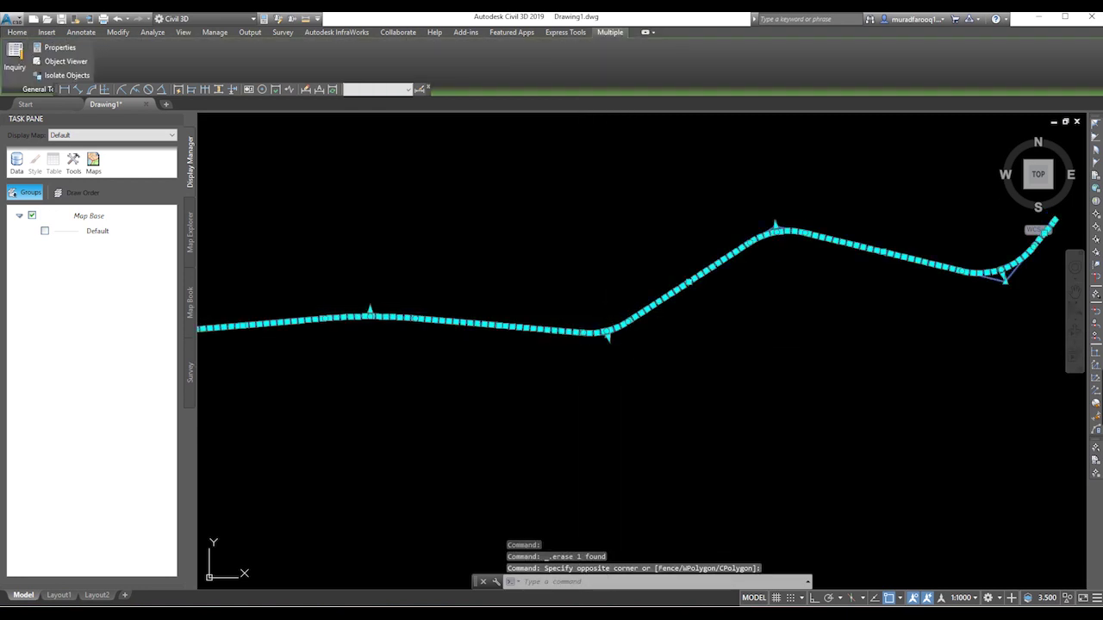
key("Delete")
mouse_move(505, 298)
middle_mouse_down()
mouse_move(534, 282)
mouse_move(307, 111)
mouse_move(440, 231)
middle_mouse_up()
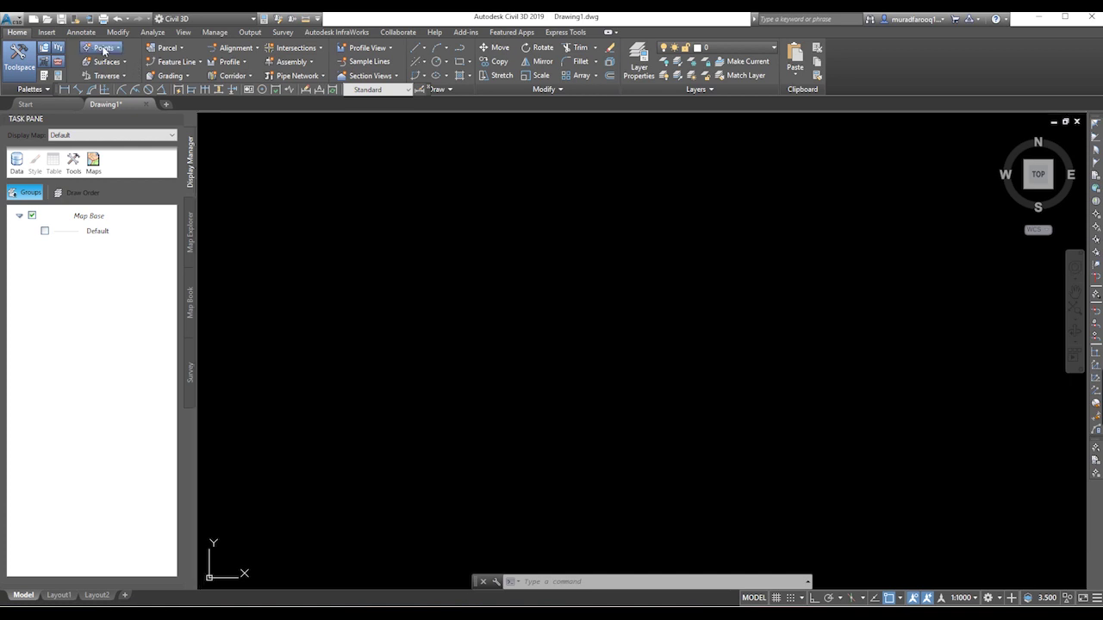
Open Import Points from the Point Creation Tools and add New Data.txt as the source file
left_click(103, 48)
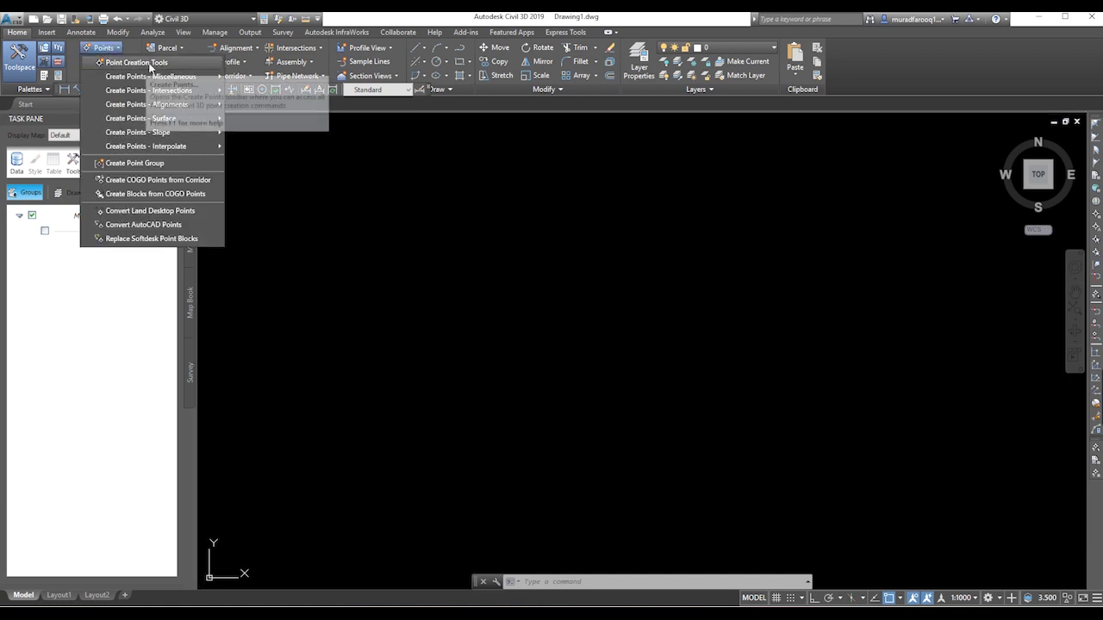
left_click(127, 63)
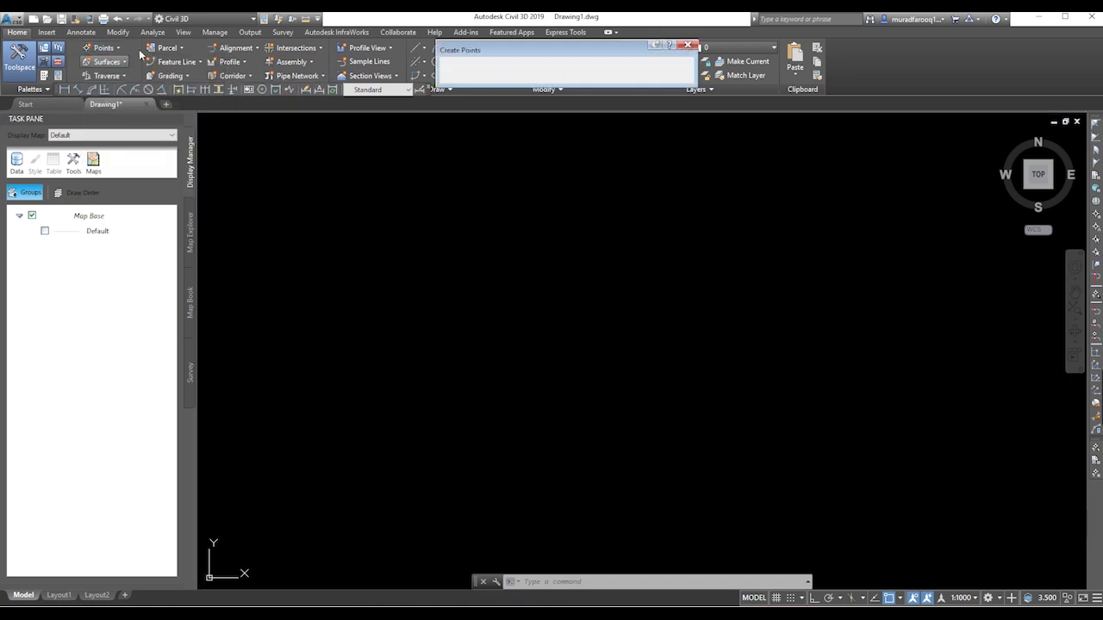
left_click(606, 65)
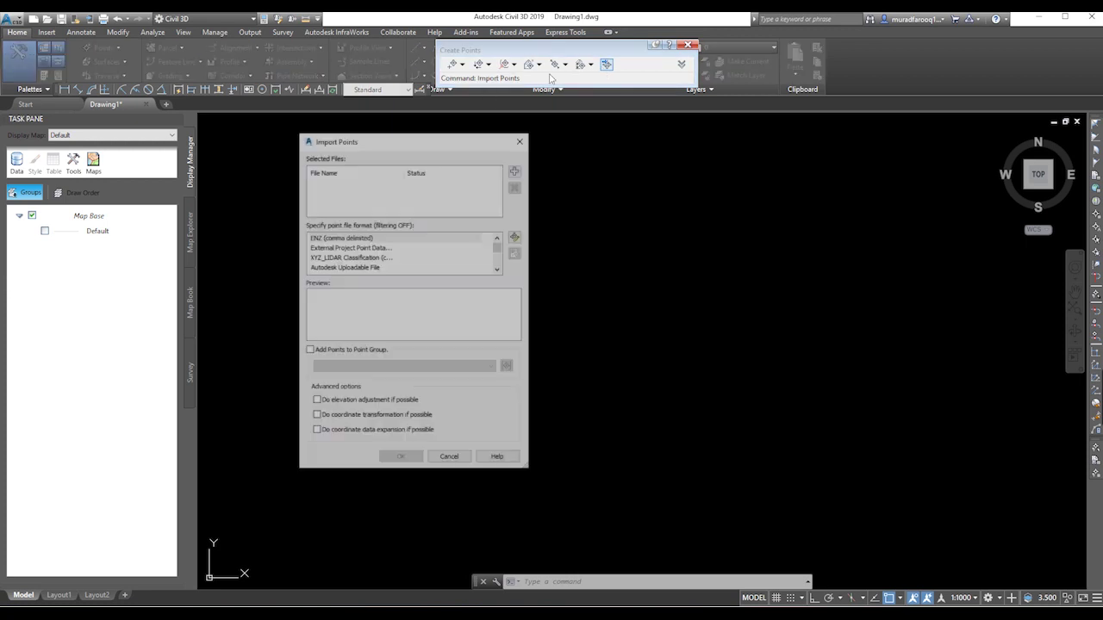
left_click(515, 172)
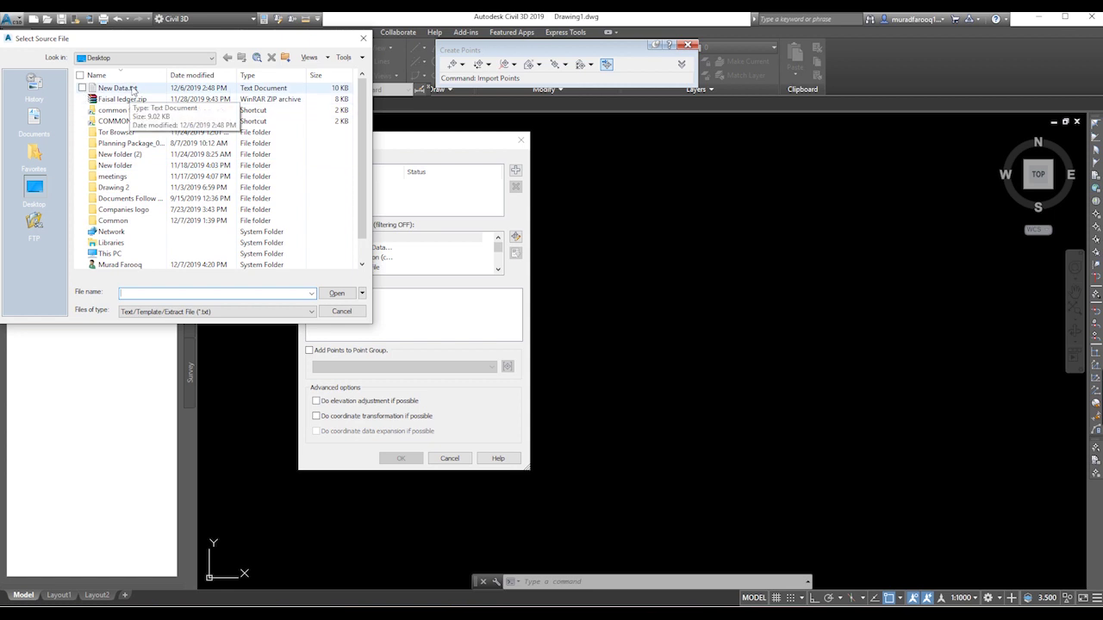
left_click(133, 89)
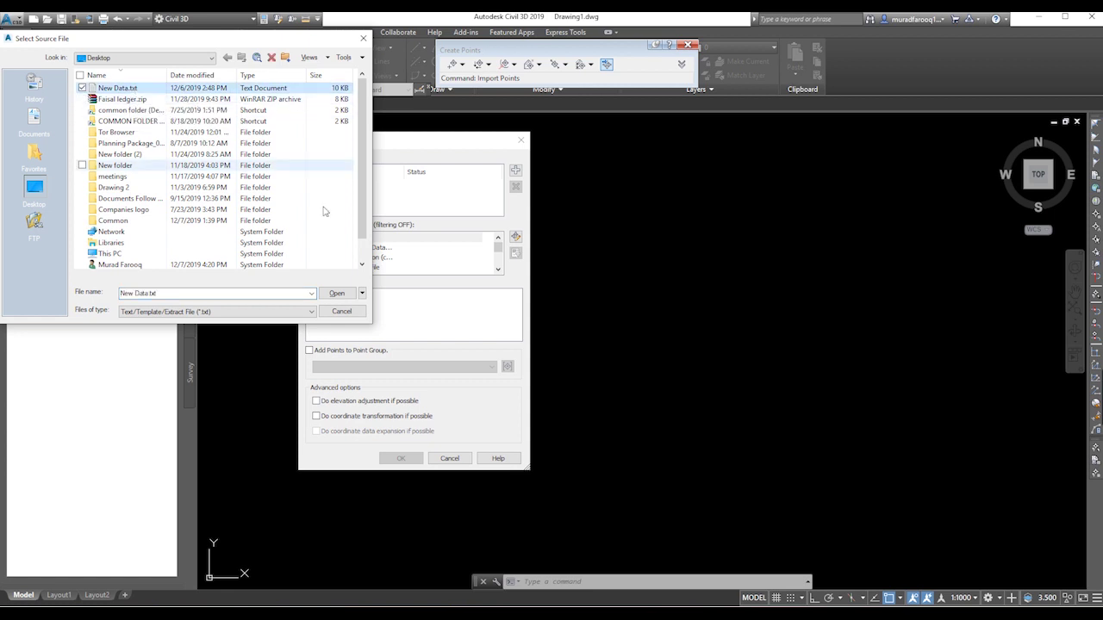
left_click(337, 294)
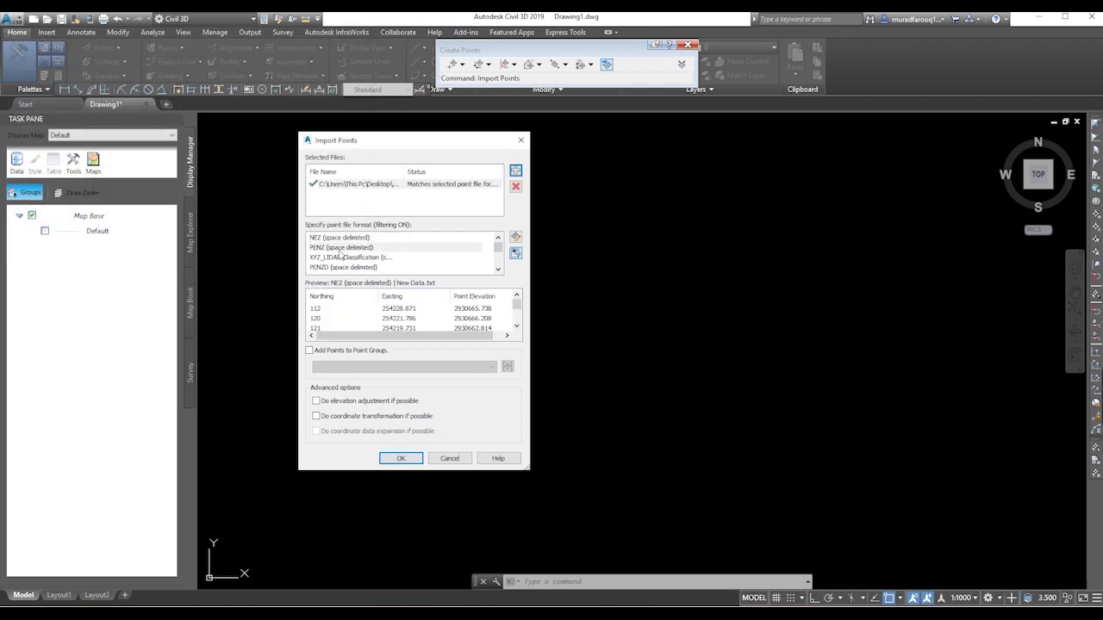
Import the points as PENZ (space delimited), renumbering duplicate point numbers
left_click(341, 248)
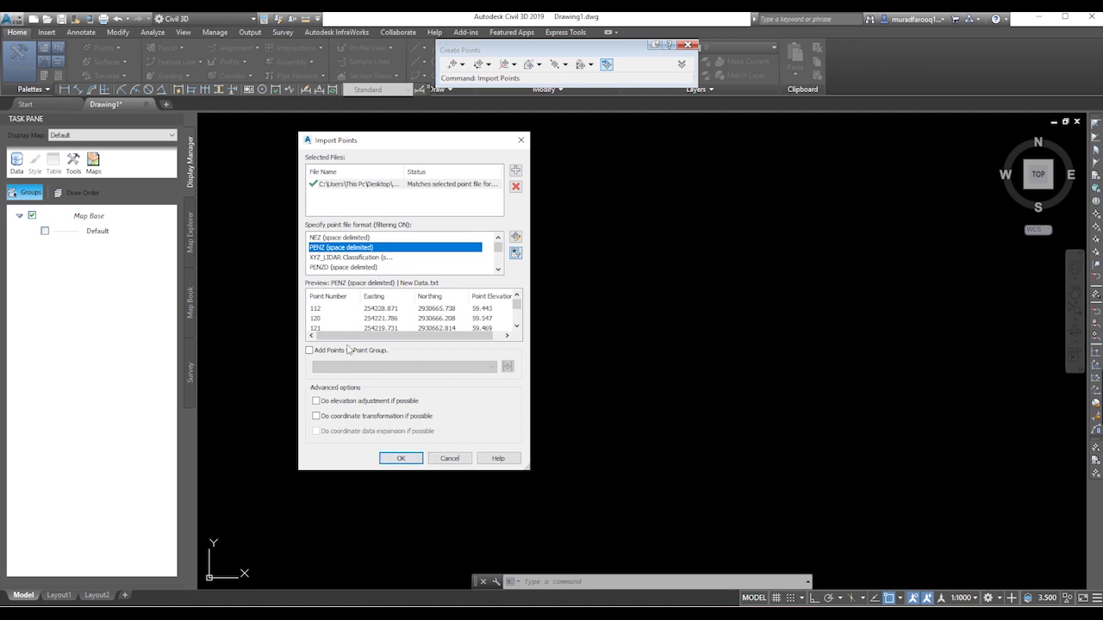
left_click(403, 459)
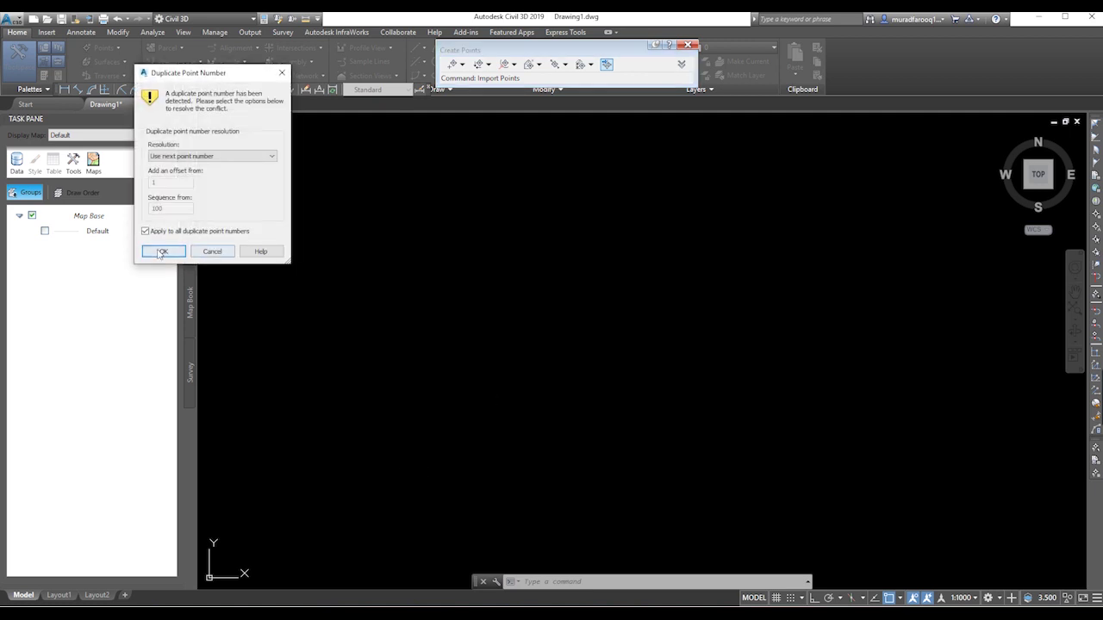
left_click(165, 251)
left_click(687, 44)
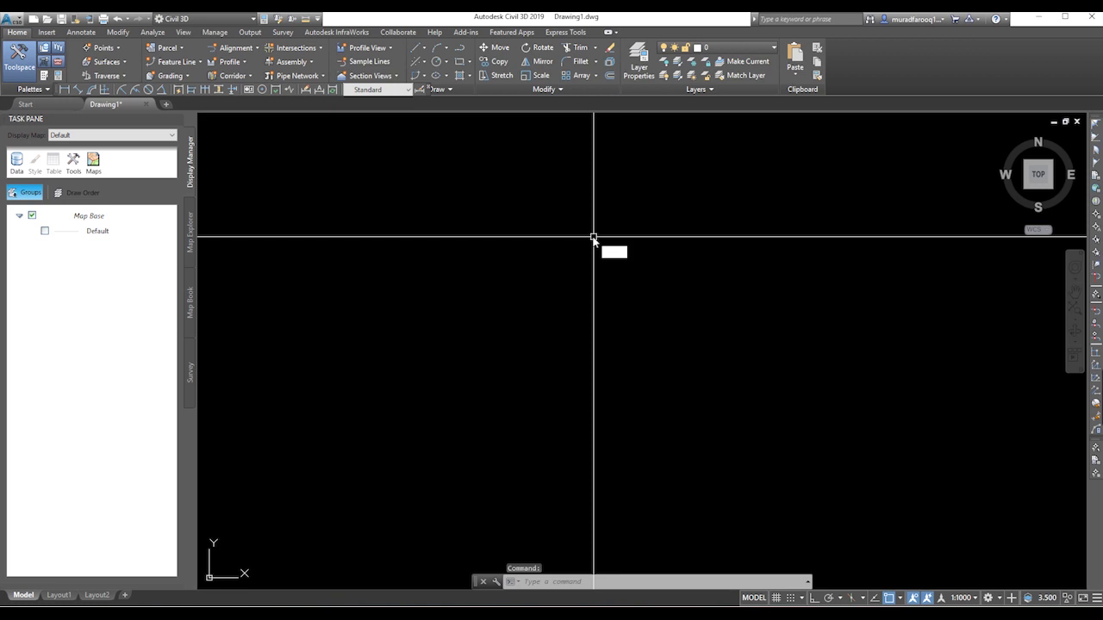
Zoom extents and pan around to inspect the 265 imported survey points
middle_click(683, 224)
middle_click(683, 224)
scroll(591, 308, "down", 2)
middle_click_drag(621, 325, 583, 236)
scroll(582, 220, "up", 3)
scroll(694, 376, "down", 4)
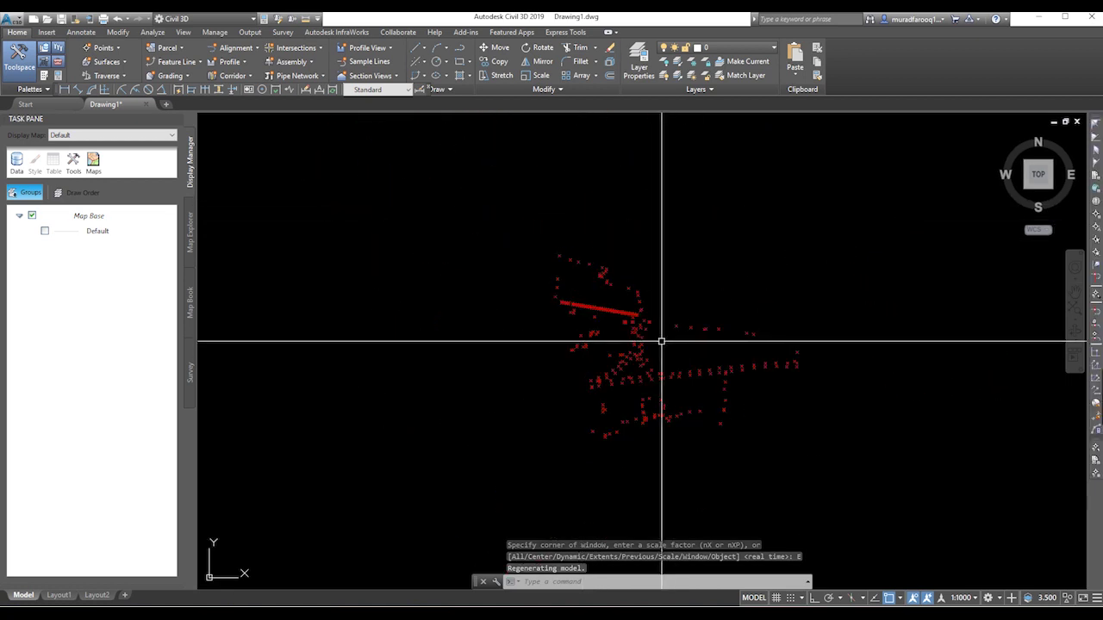
middle_click_drag(753, 340, 598, 342)
middle_click_drag(472, 215, 605, 320)
scroll(604, 319, "up", 5)
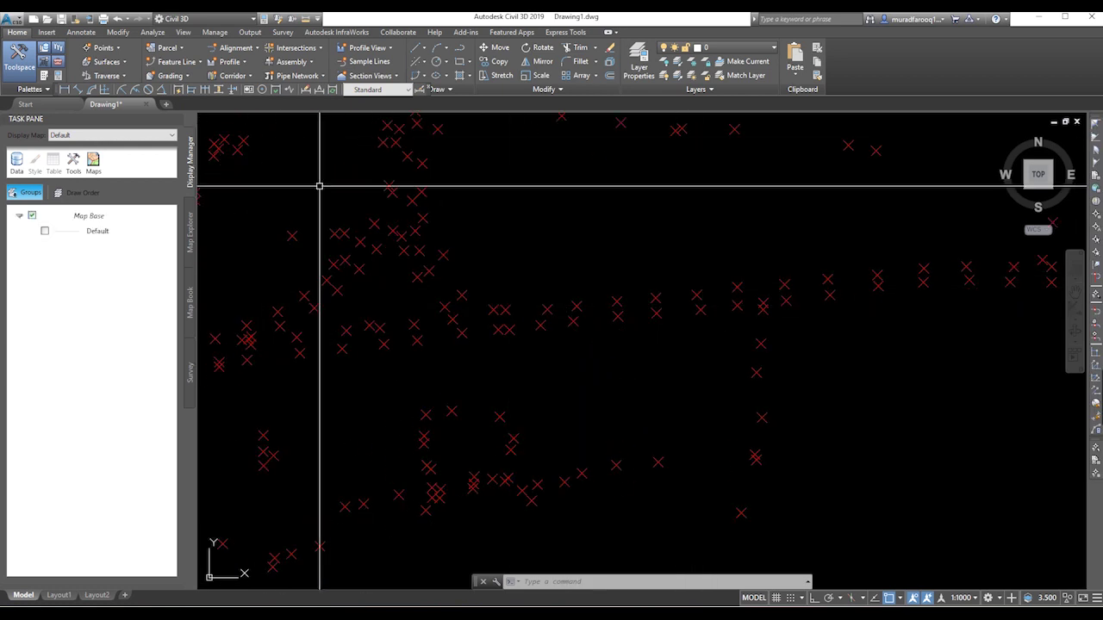
scroll(320, 186, "down", 5)
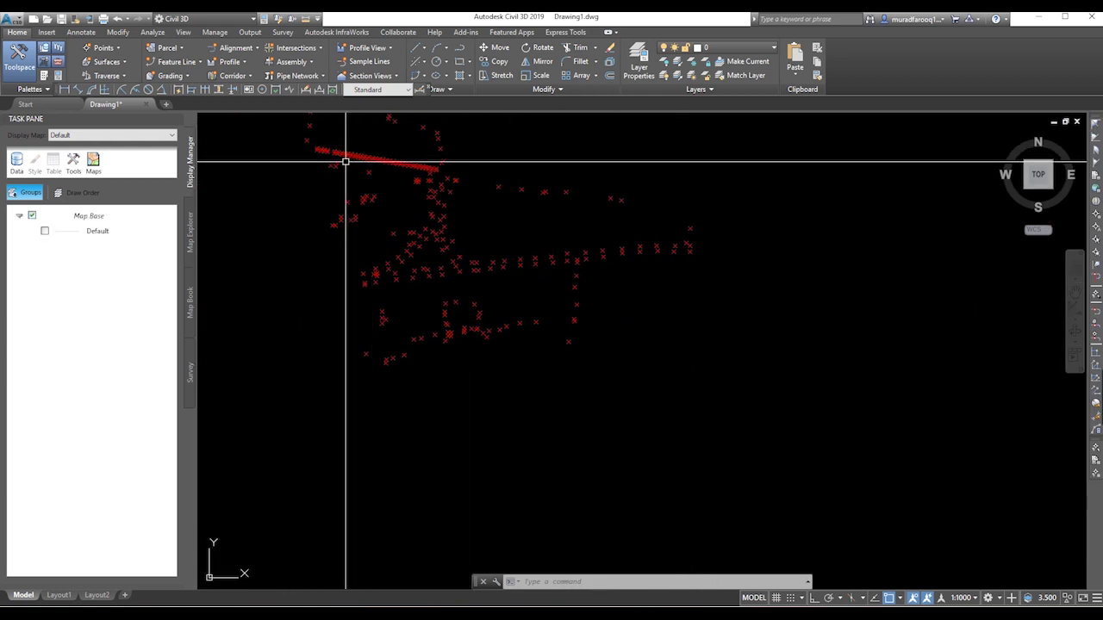
Window-select all 265 COGO points and delete them
middle_click_drag(345, 161, 448, 234)
left_click(337, 121)
left_click(842, 459)
key("Delete")
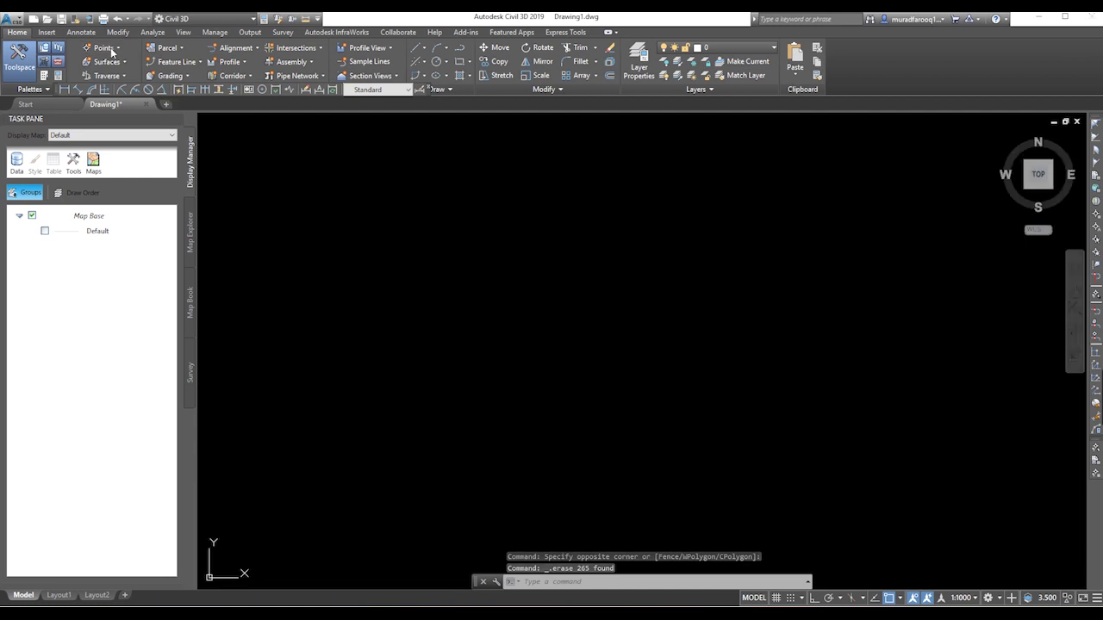
Start a new drawing, Drawing2, and bring up the Import Points settings
key("ctrl+n")
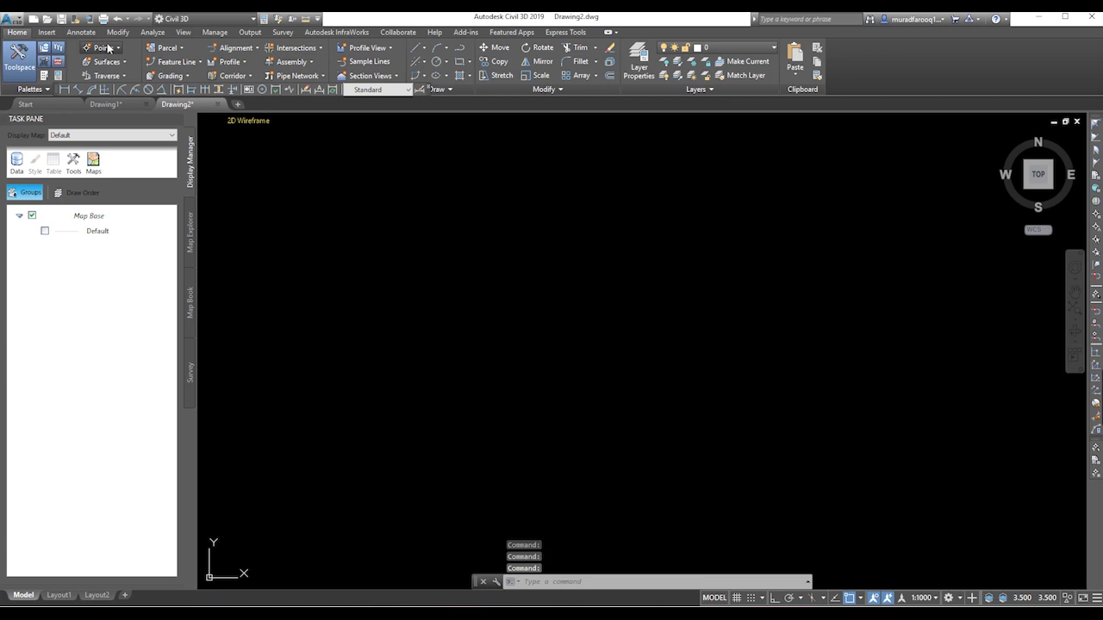
left_click(103, 48)
left_click(177, 63)
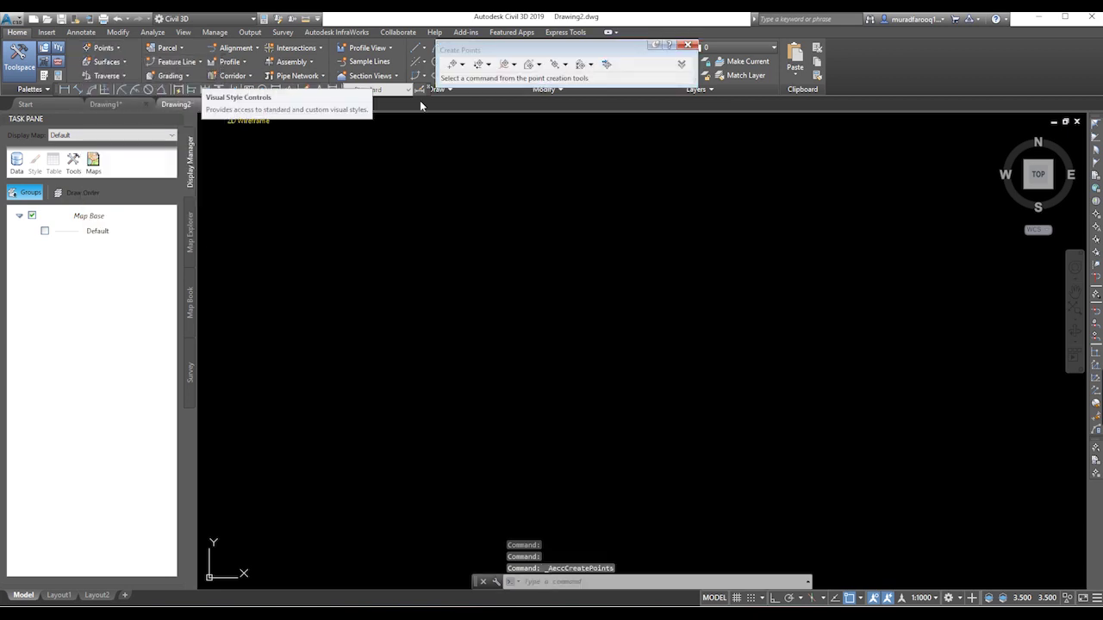
left_click(606, 65)
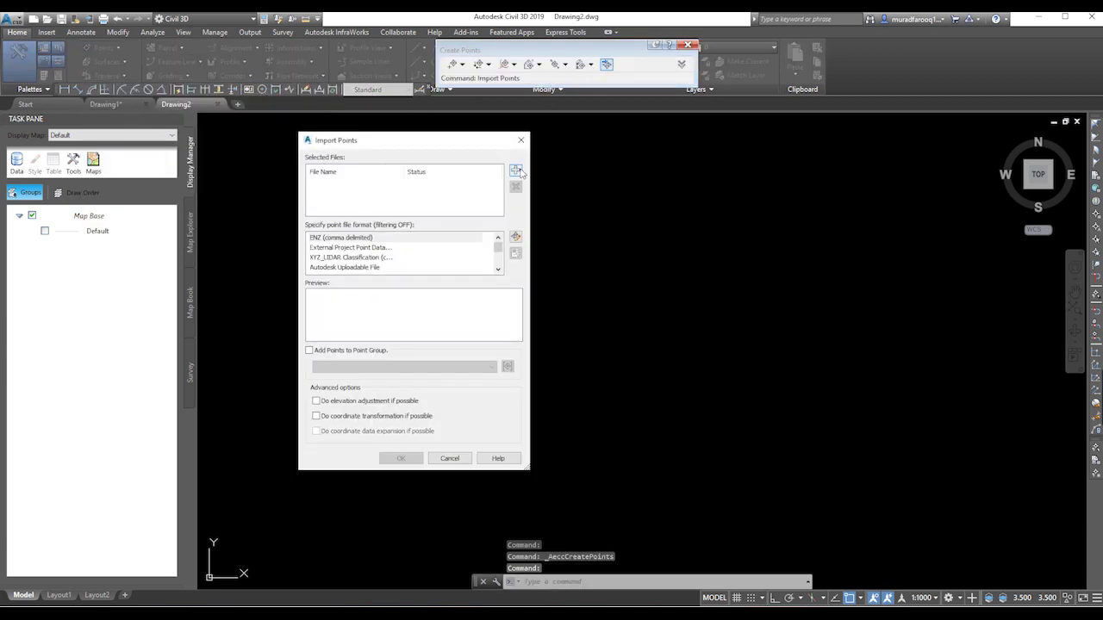
Import TOSB 1+900 TO 2+350.txt from D:\SAB BASE DATA\New folder as PENZ into a point group
left_click(517, 170)
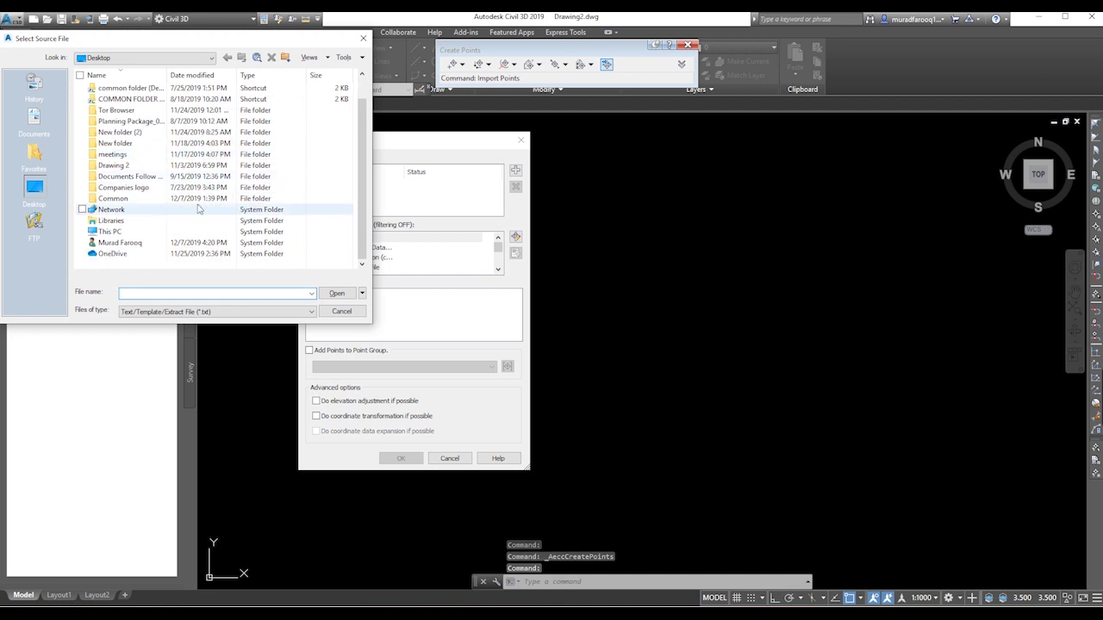
left_click(205, 57)
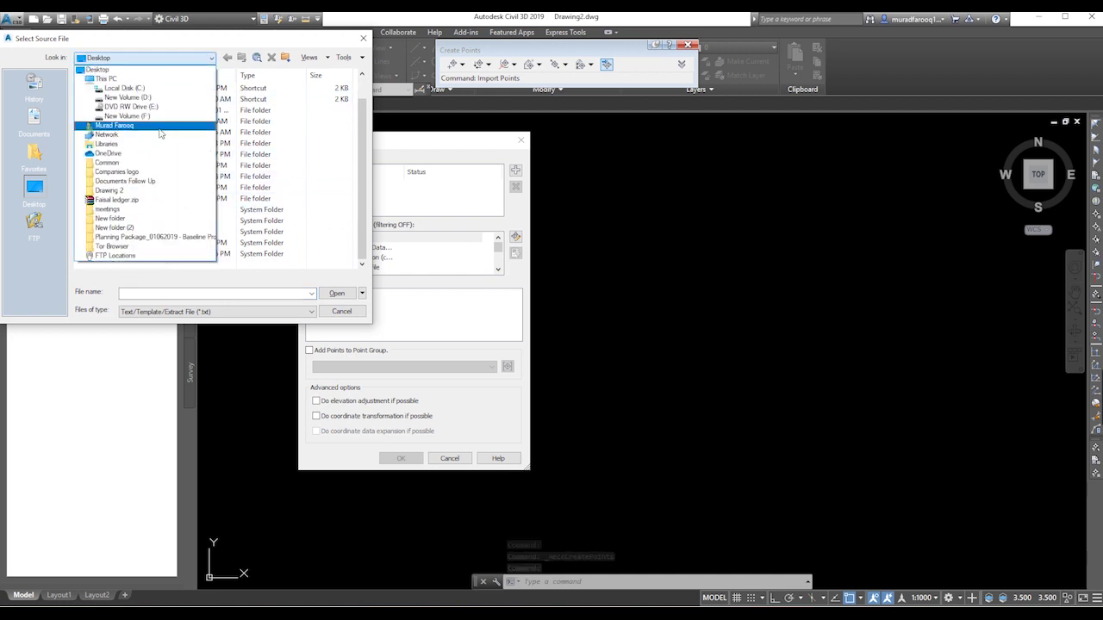
left_click(159, 98)
scroll(142, 159, "down", 5)
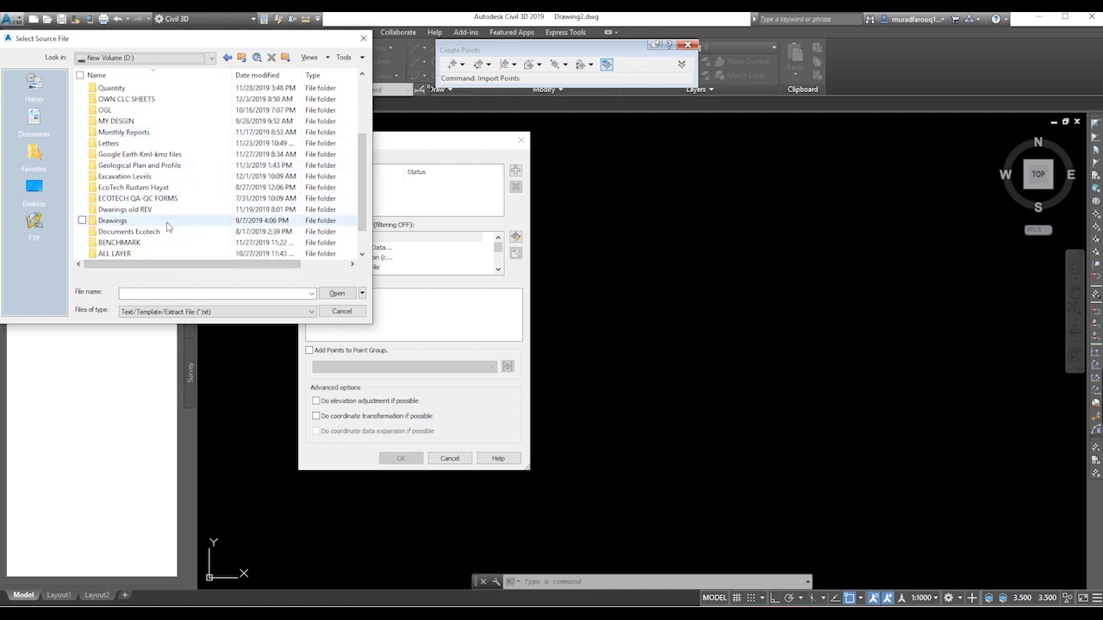
scroll(151, 149, "down", 1)
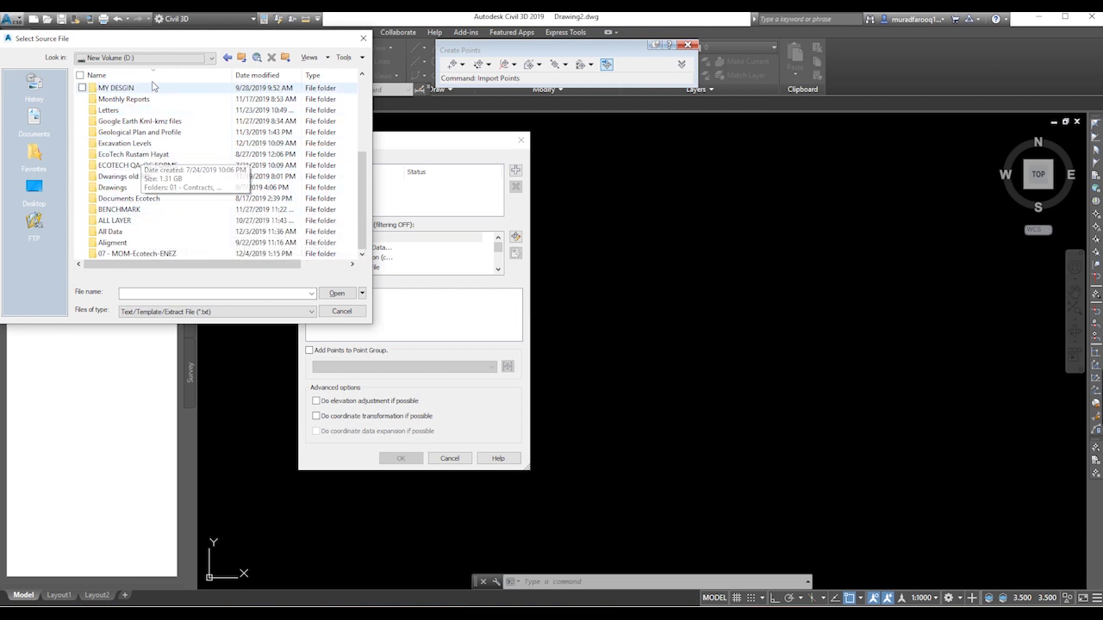
scroll(148, 223, "up", 1)
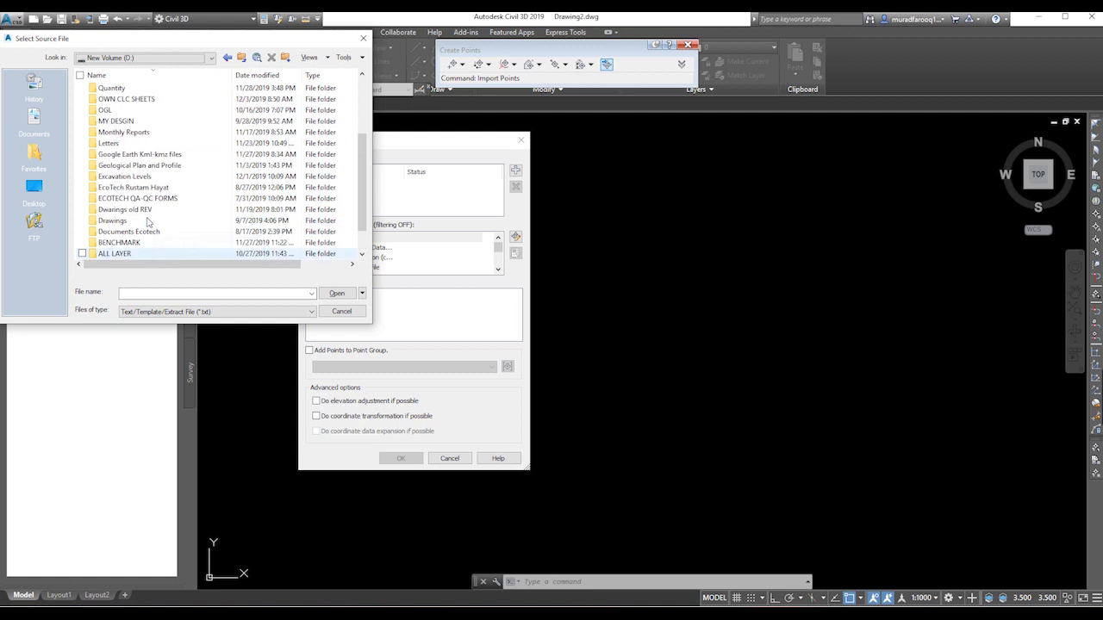
scroll(147, 206, "up", 2)
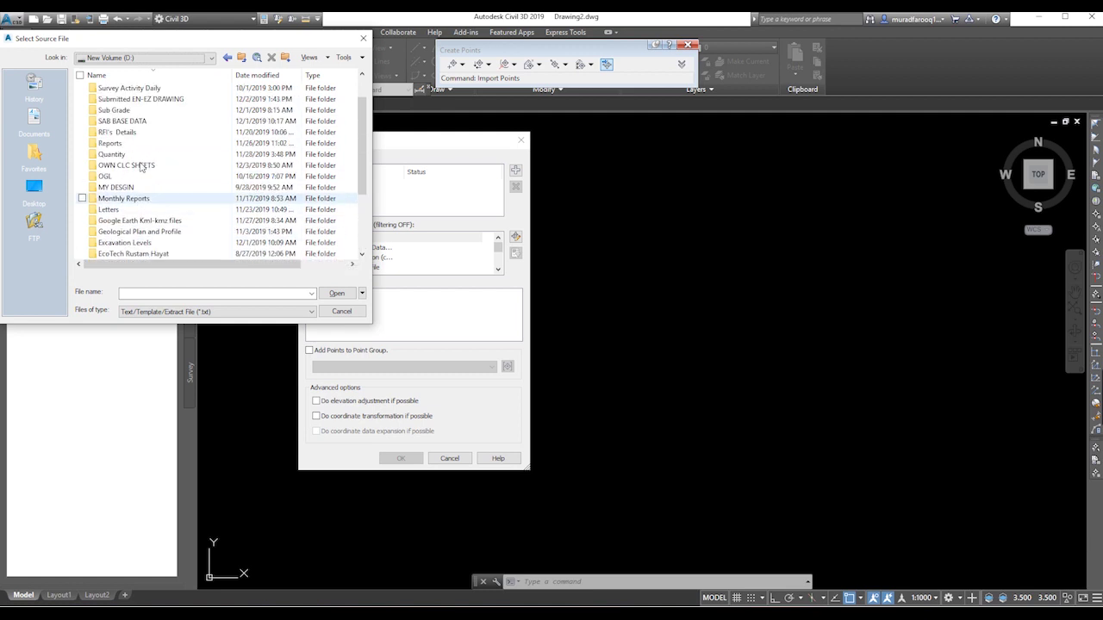
double_click(152, 120)
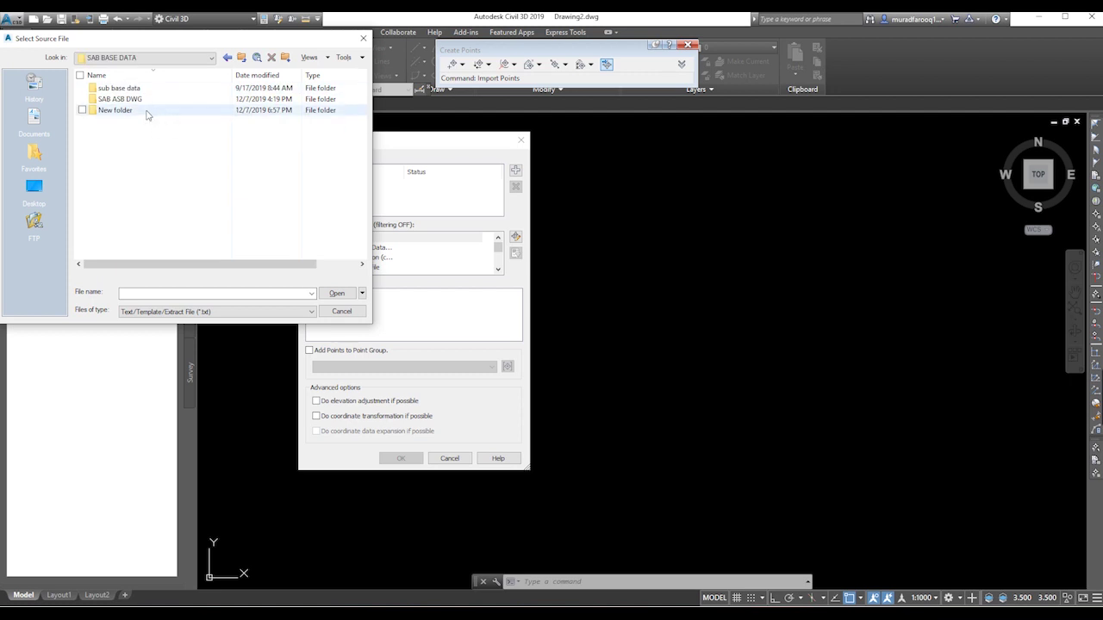
double_click(148, 111)
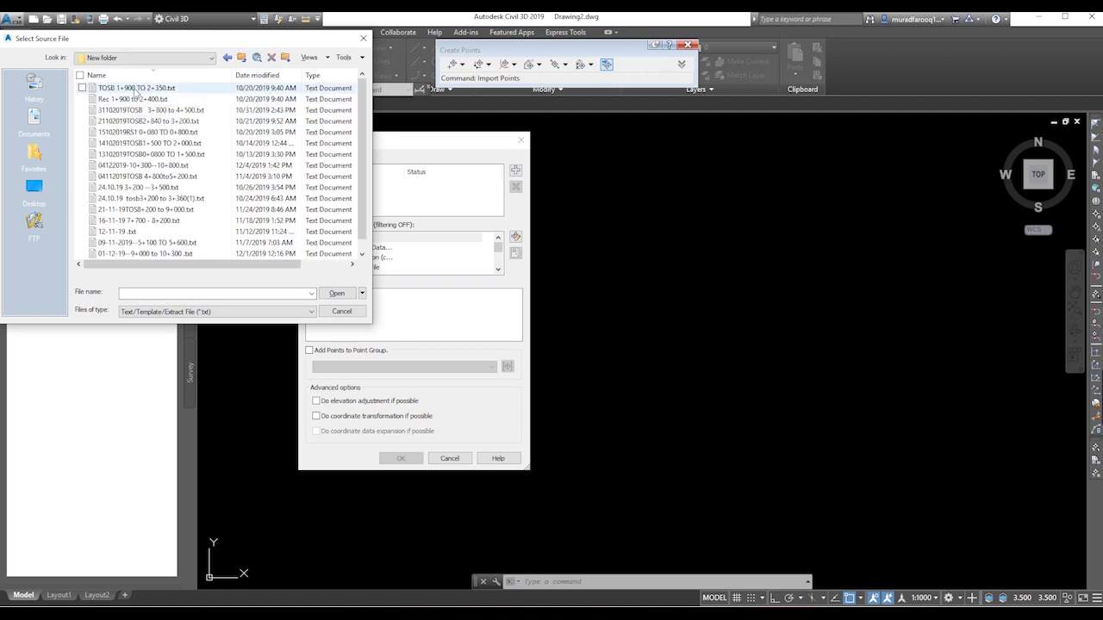
left_click(348, 296)
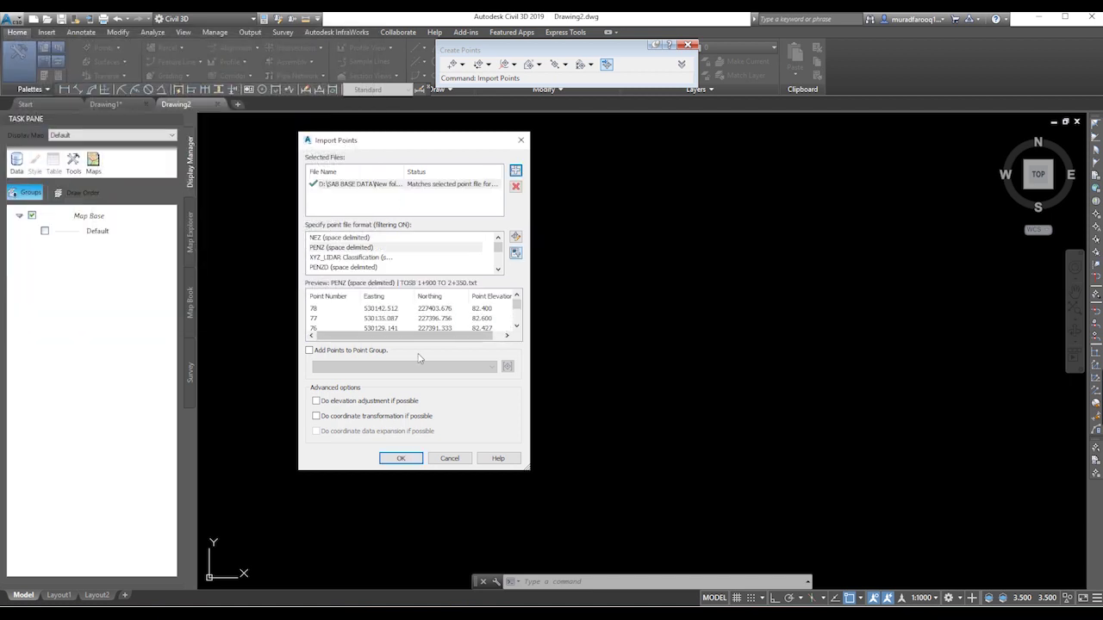
left_click(412, 460)
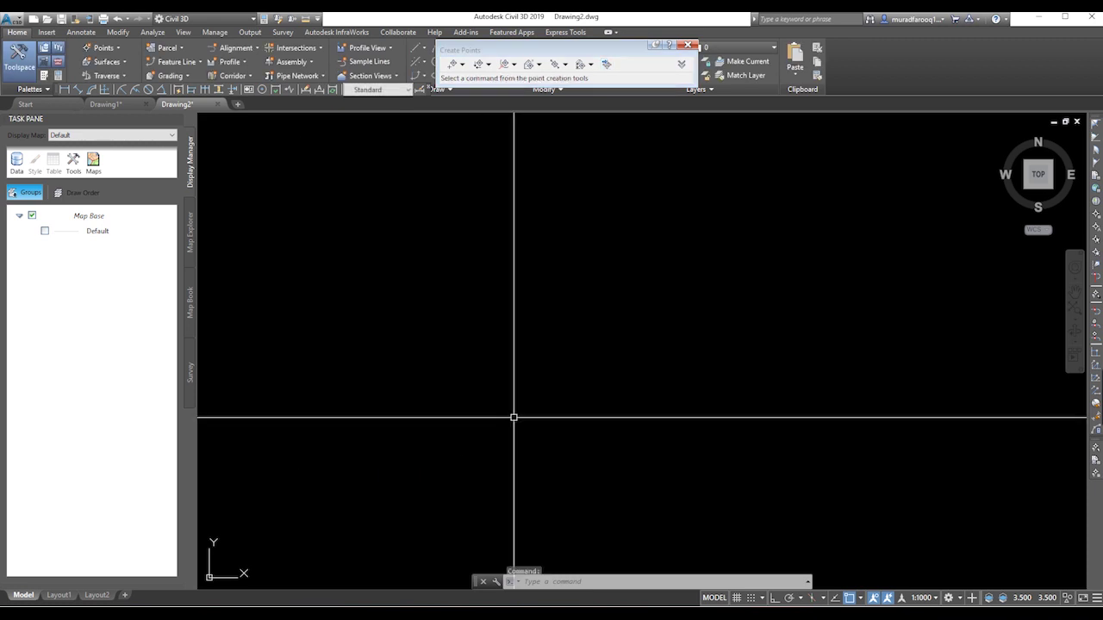
Close the Create Points toolbar and zoom extents to frame the diagonal strip of points
left_click(686, 45)
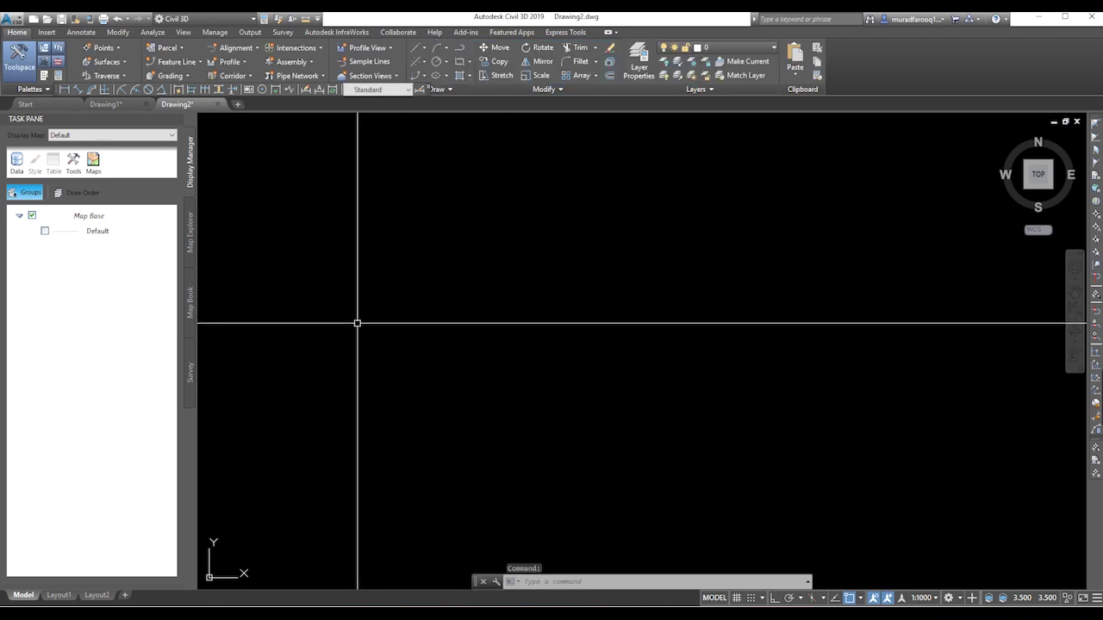
key("Return")
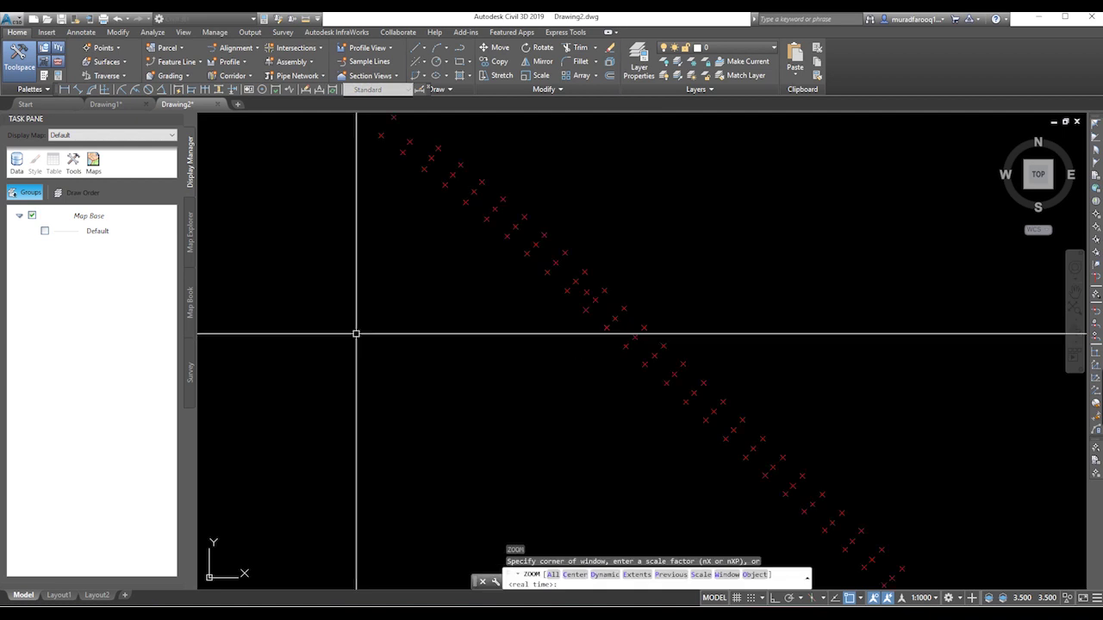
type("E")
key("Return")
scroll(591, 327, "down", 2)
scroll(648, 435, "up", 2)
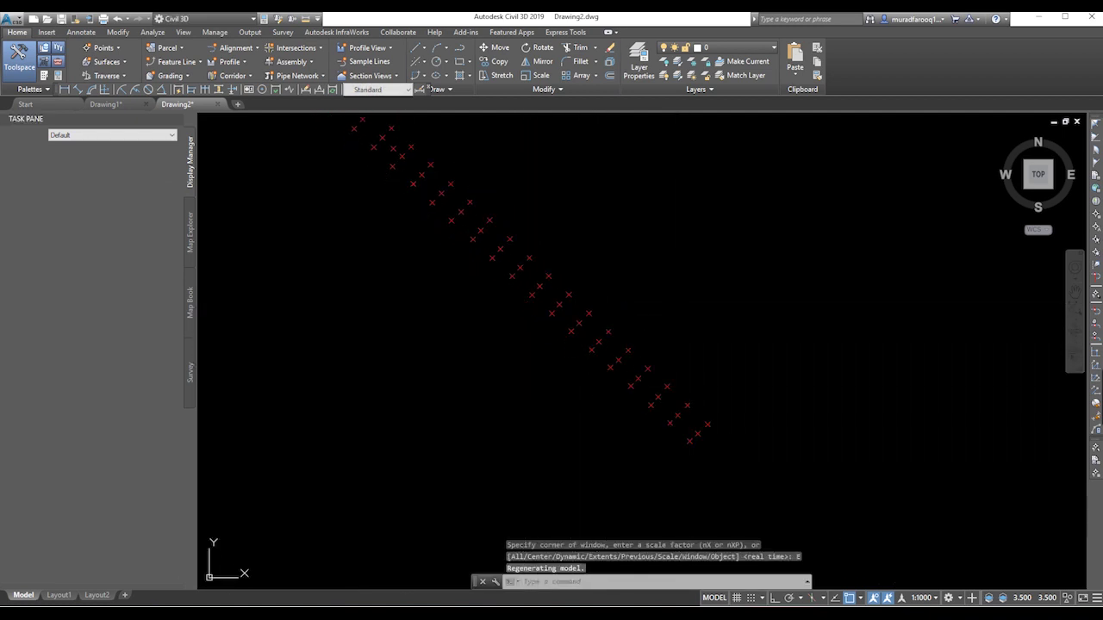
scroll(672, 374, "up", 3)
scroll(628, 362, "down", 3)
middle_click_drag(591, 345, 608, 394)
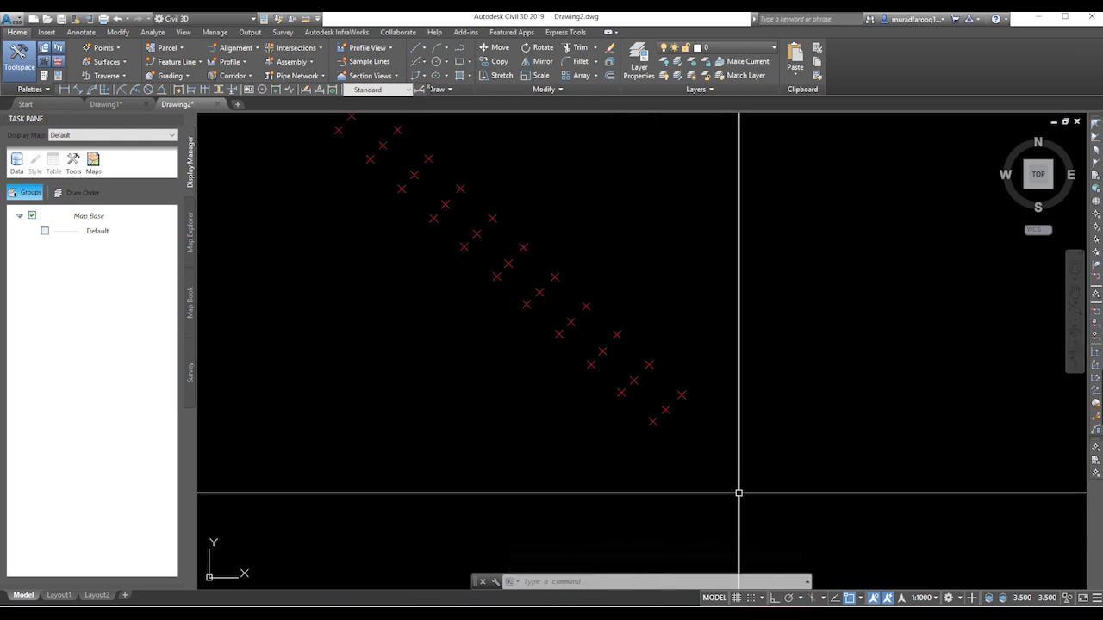
scroll(531, 371, "up", 1)
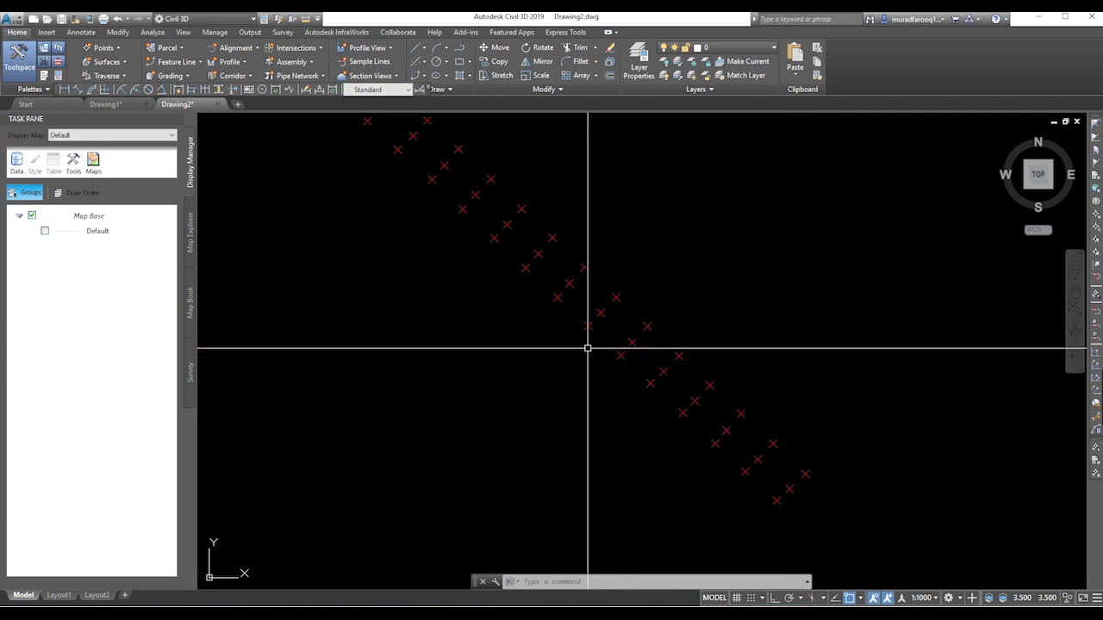
scroll(423, 271, "down", 3)
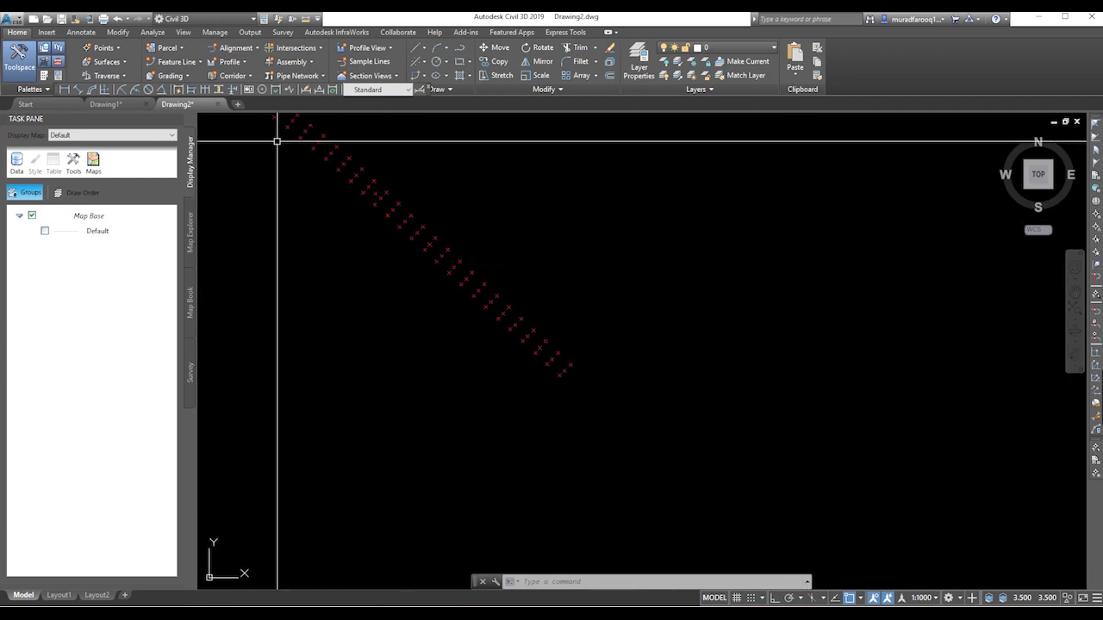
Create a new alignment keeping Proposed style, layer C-ROAD and the All Labels set
left_click(235, 47)
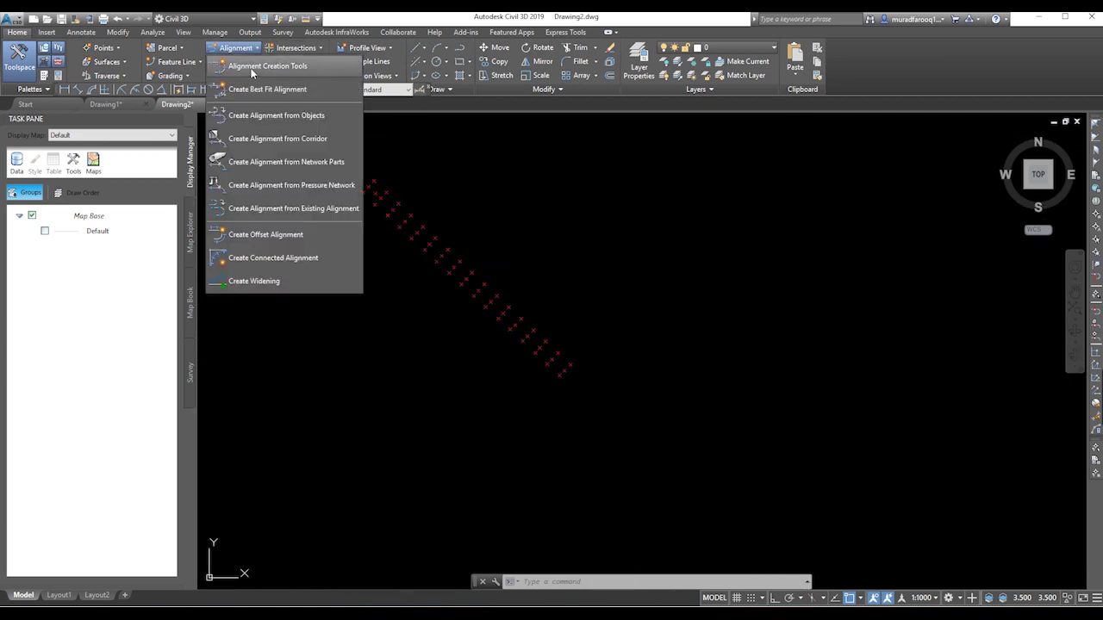
left_click(252, 67)
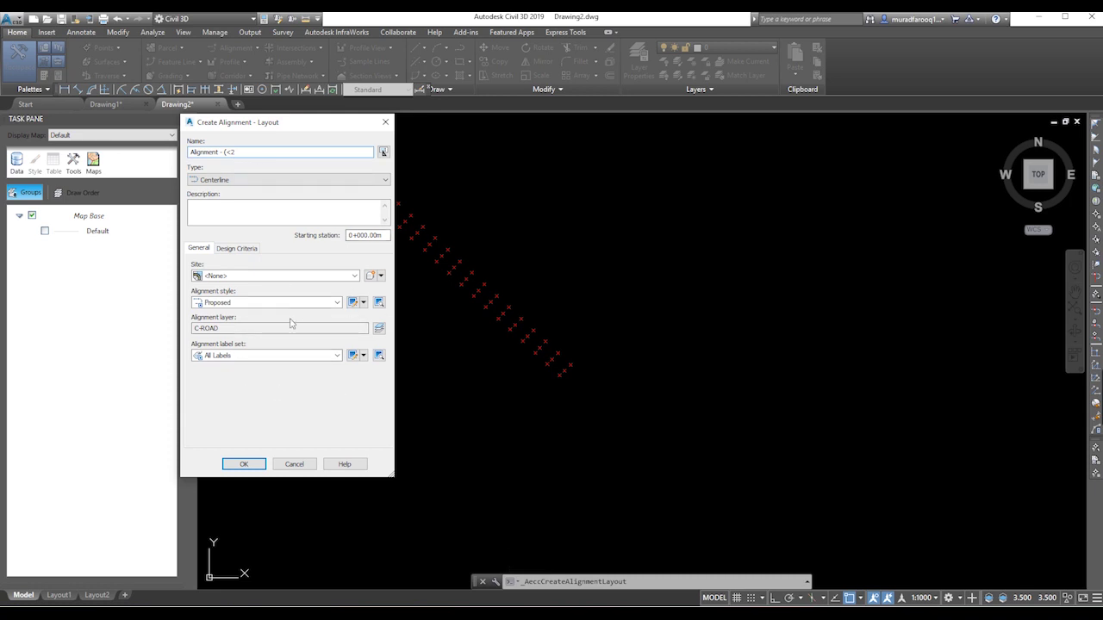
left_click(245, 465)
left_click(86, 126)
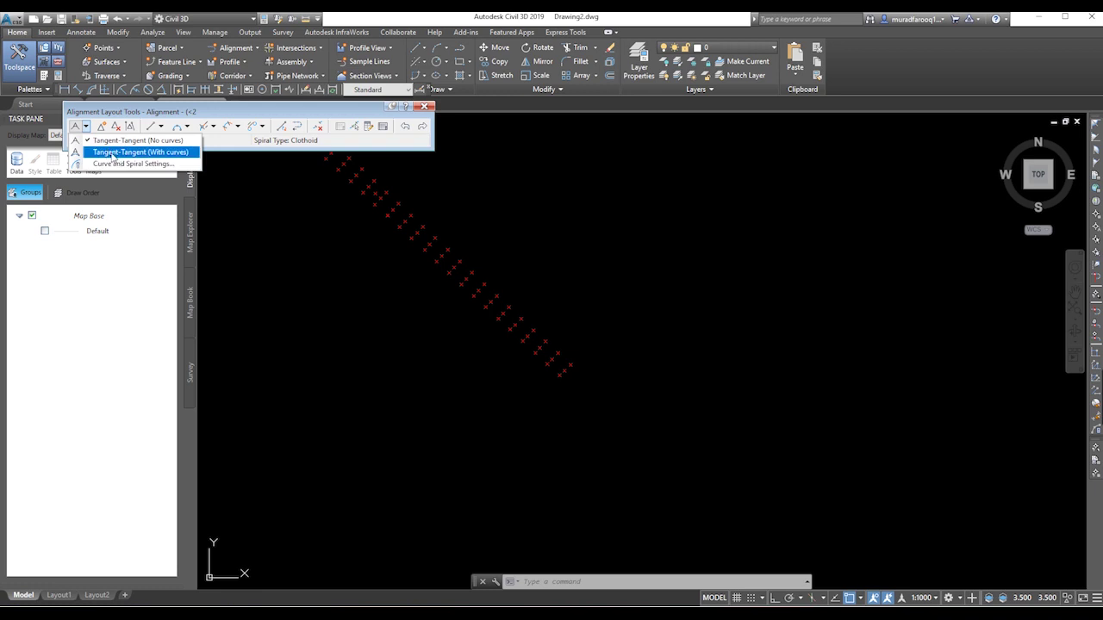
Use Tangent-Tangent with curves, starting at the lower-right point and placing the first PIs up-left
left_click(112, 155)
scroll(593, 377, "up", 4)
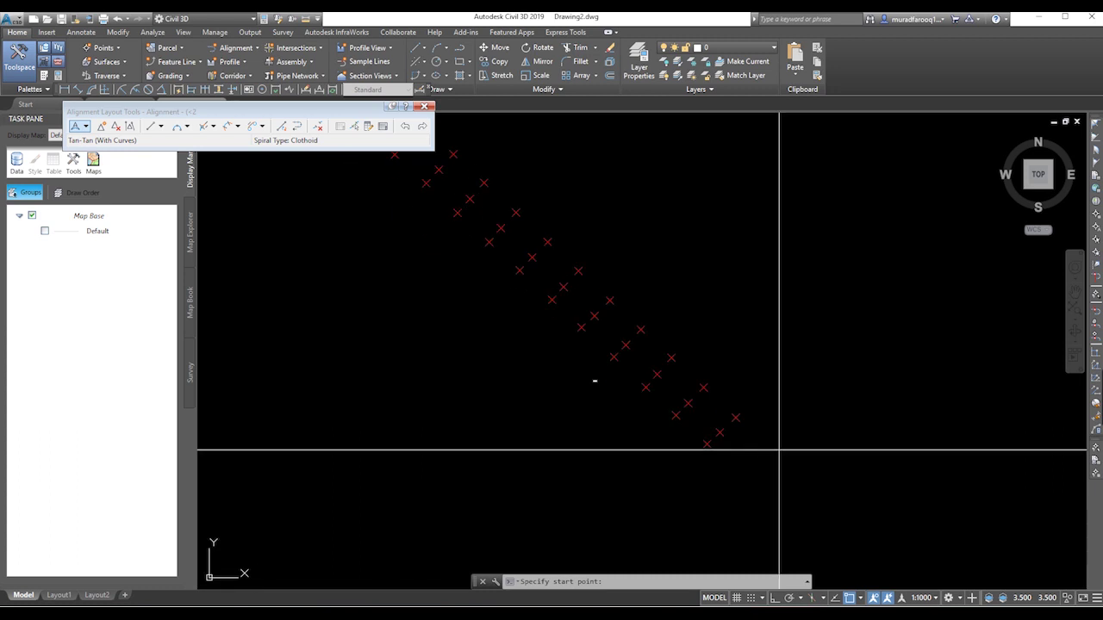
left_click(721, 433)
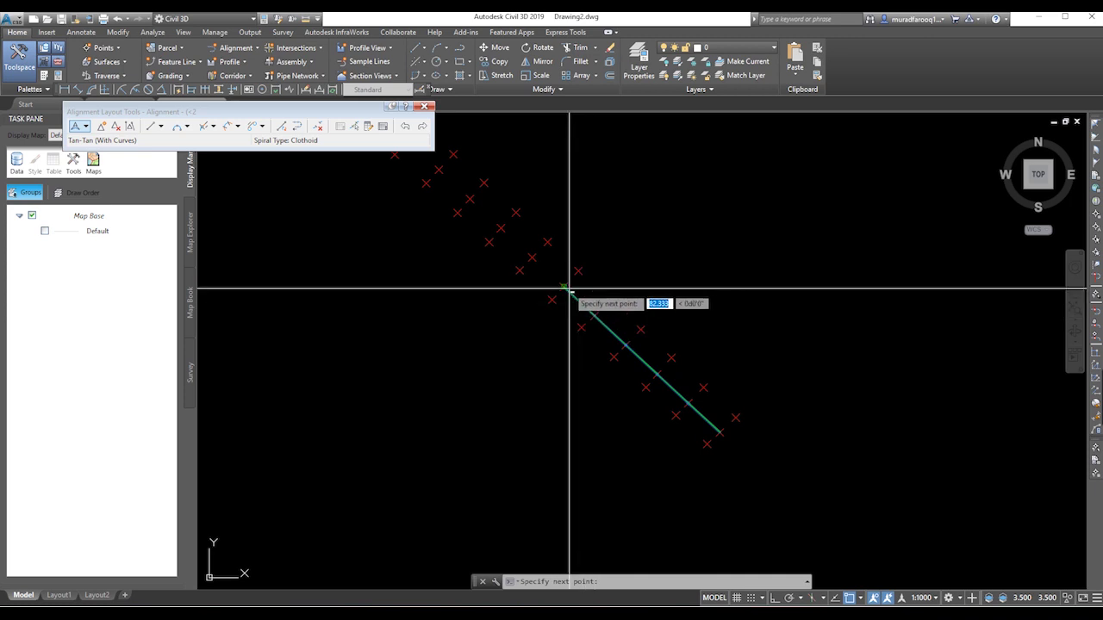
left_click(500, 228)
mouse_move(466, 216)
middle_mouse_down()
mouse_move(716, 482)
mouse_move(663, 425)
middle_mouse_up()
left_click(663, 425)
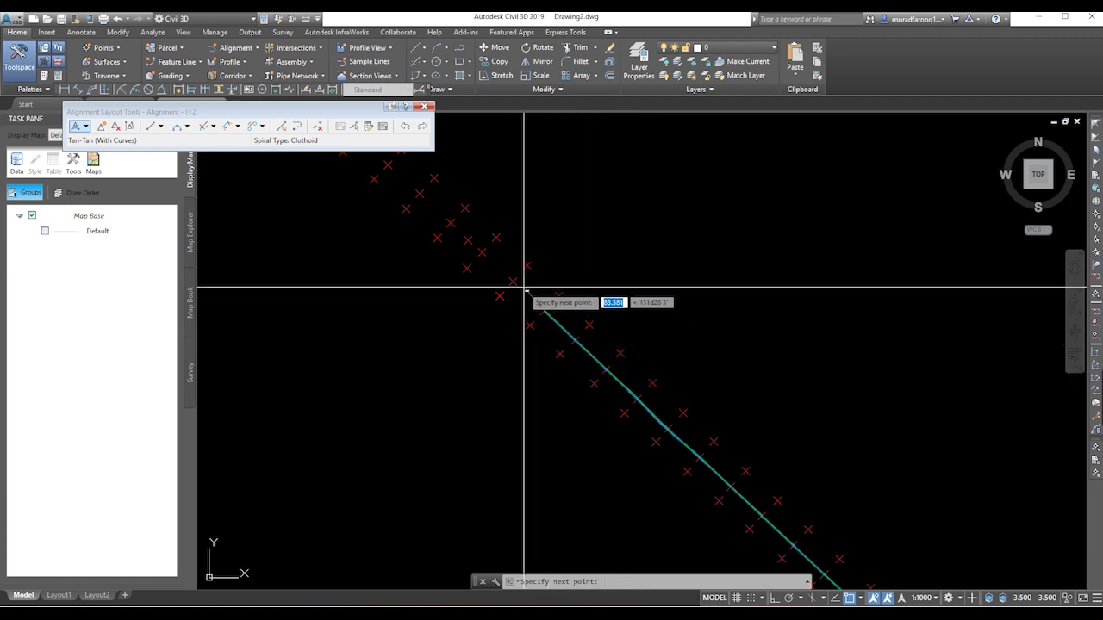
Place the remaining PIs up to the top end of the points and finish the alignment
left_click(487, 255)
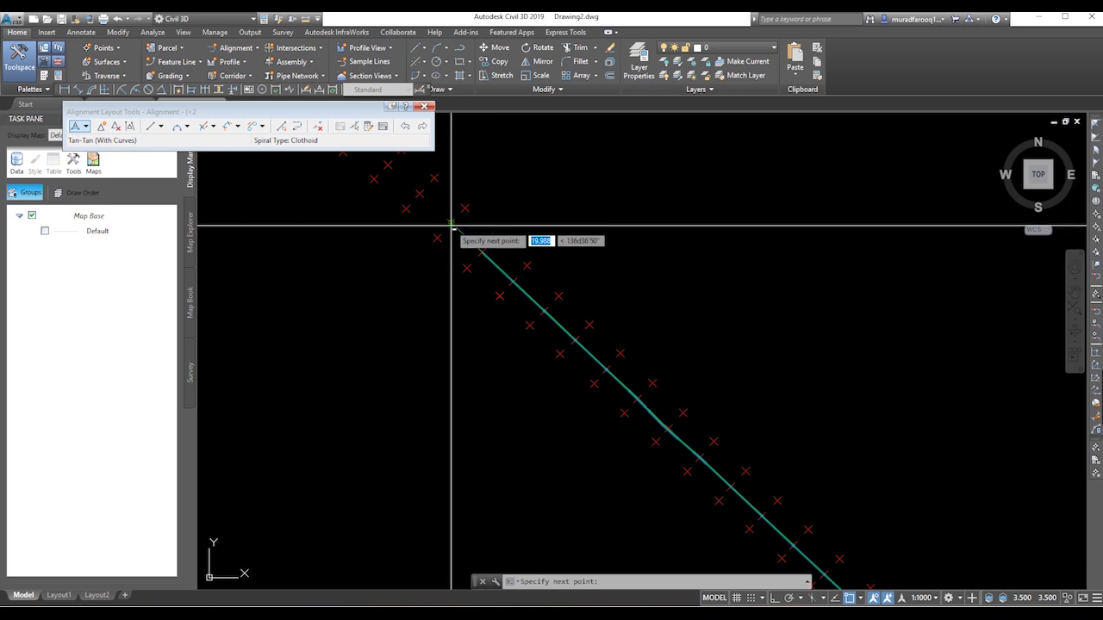
middle_click_drag(447, 251, 551, 406)
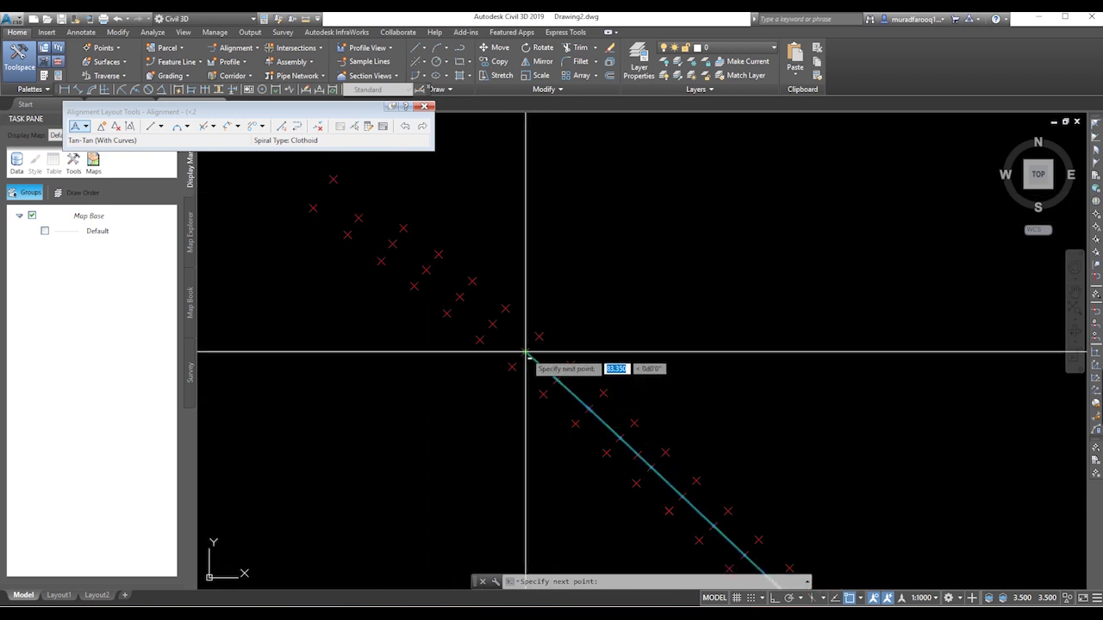
left_click(500, 327)
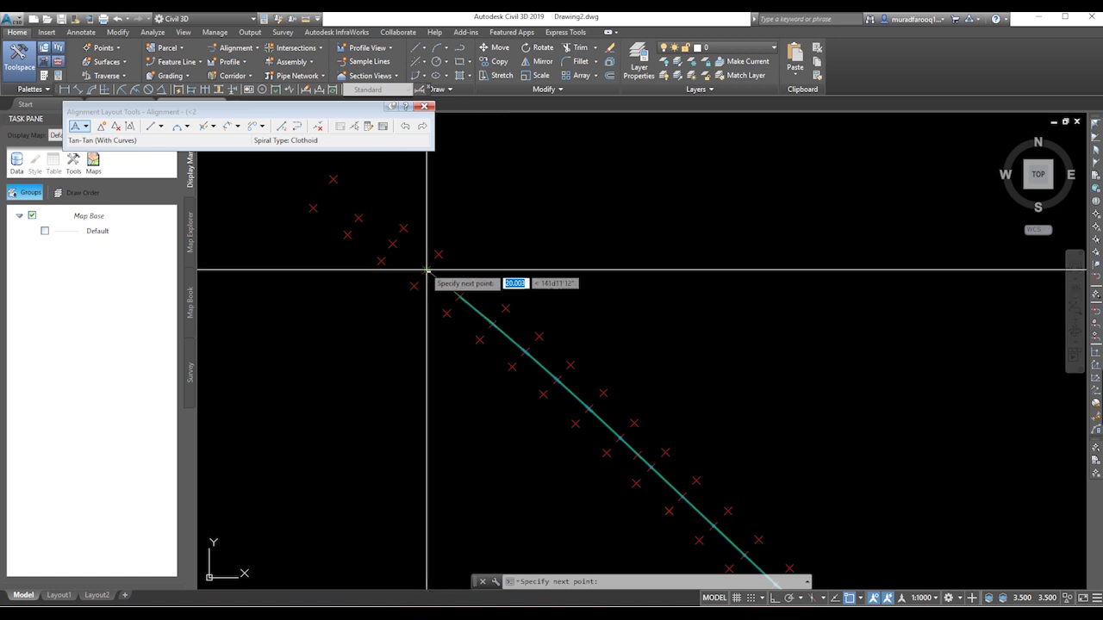
left_click(397, 243)
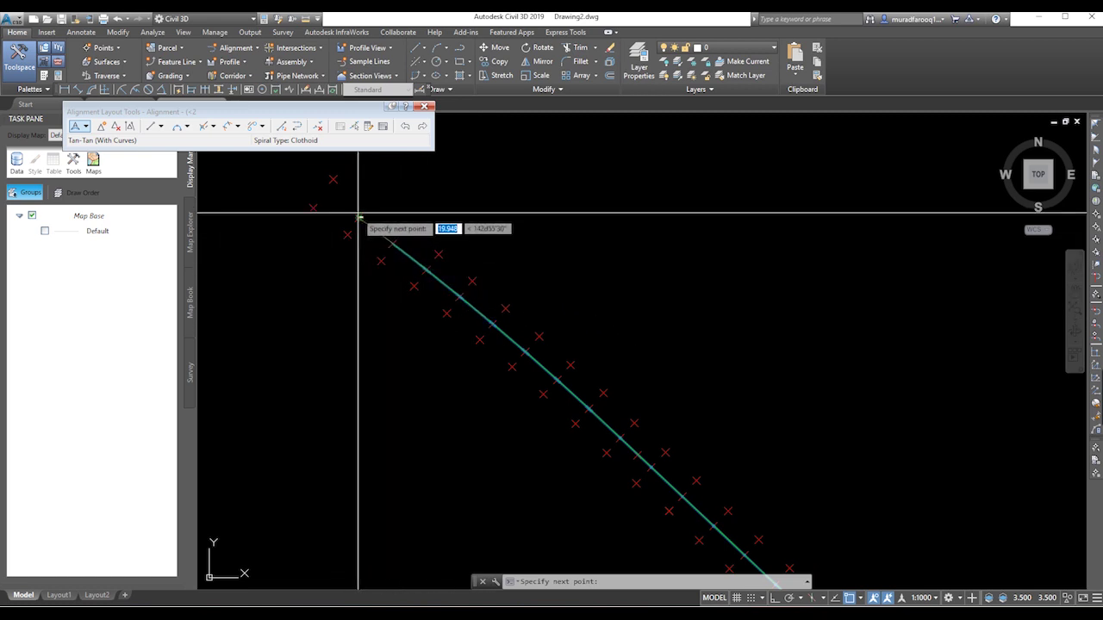
left_click(330, 178)
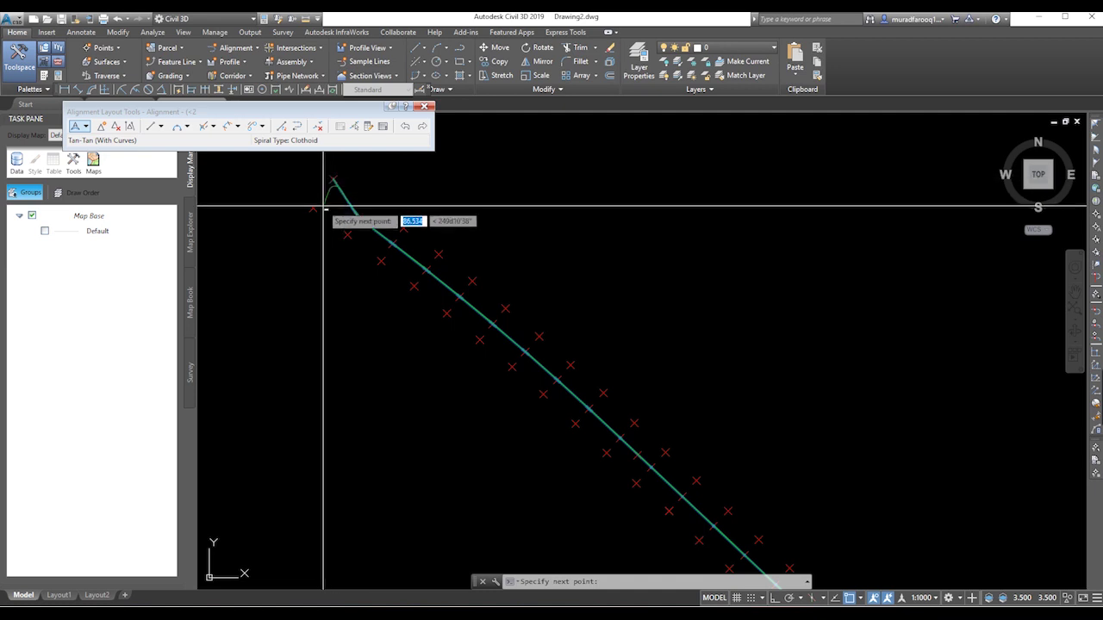
key("Return")
scroll(532, 318, "up", 2)
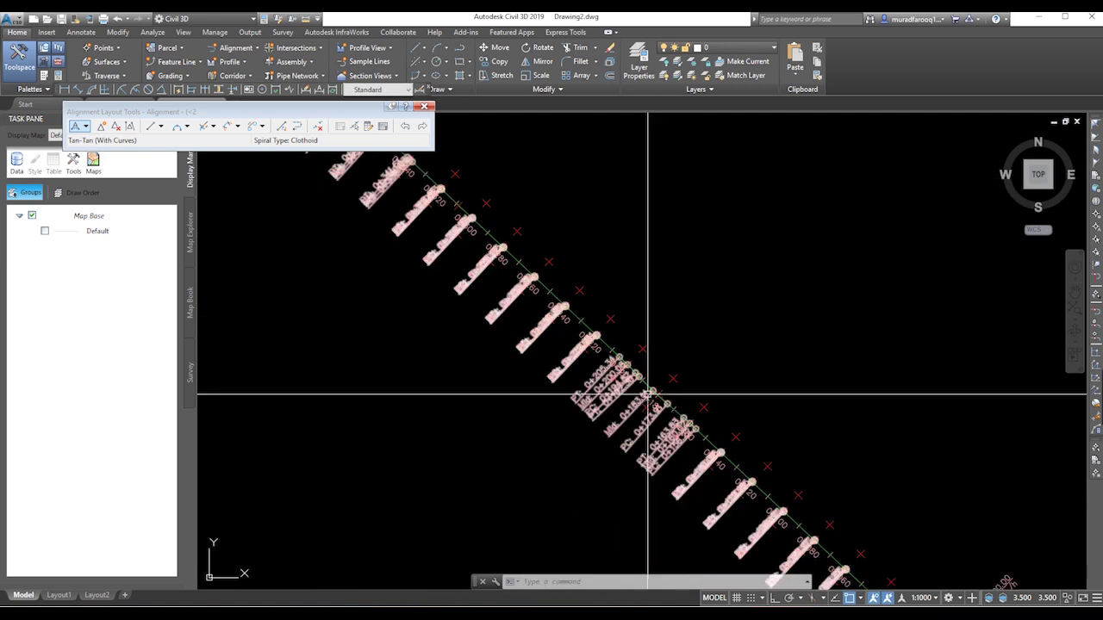
Delete the STA 0+000.00 design speed label from the alignment
scroll(687, 504, "up", 5)
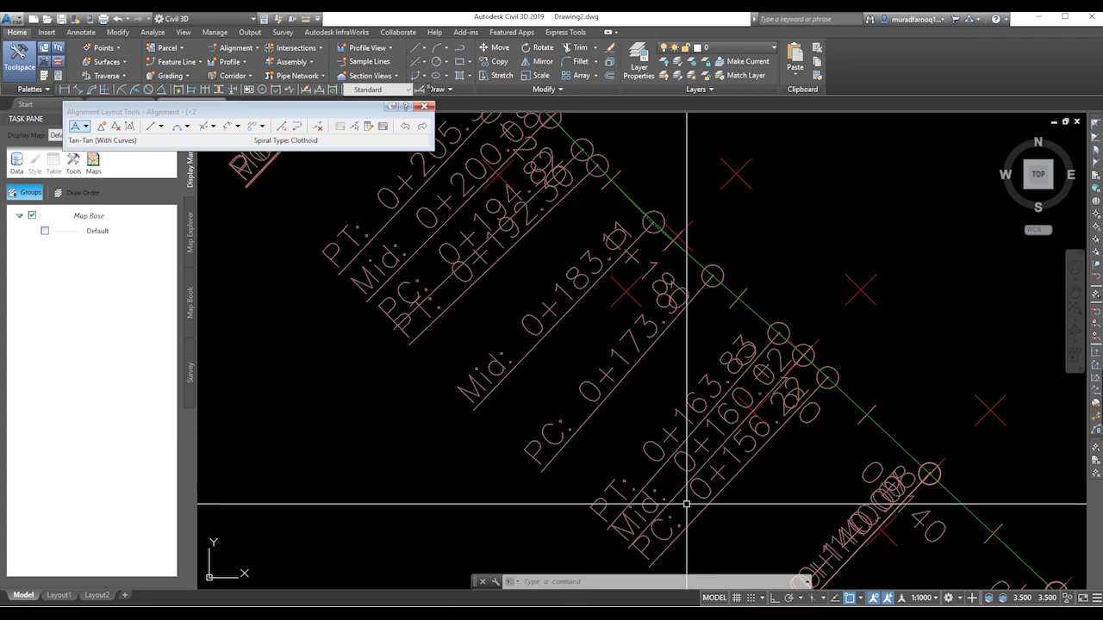
left_click(673, 530)
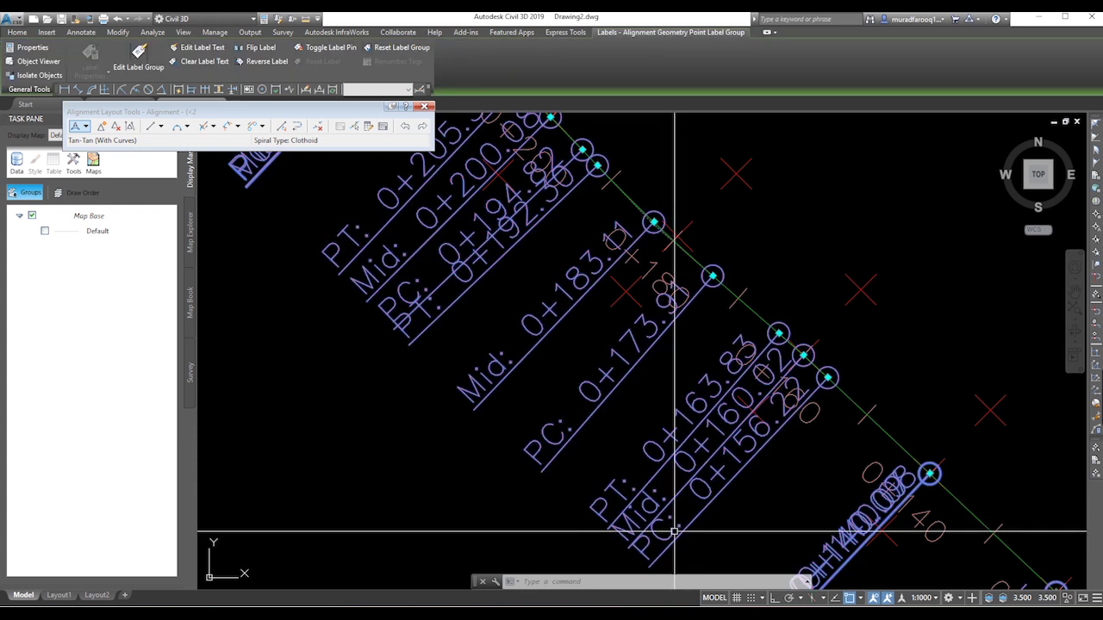
key("Escape")
scroll(821, 467, "down", 8)
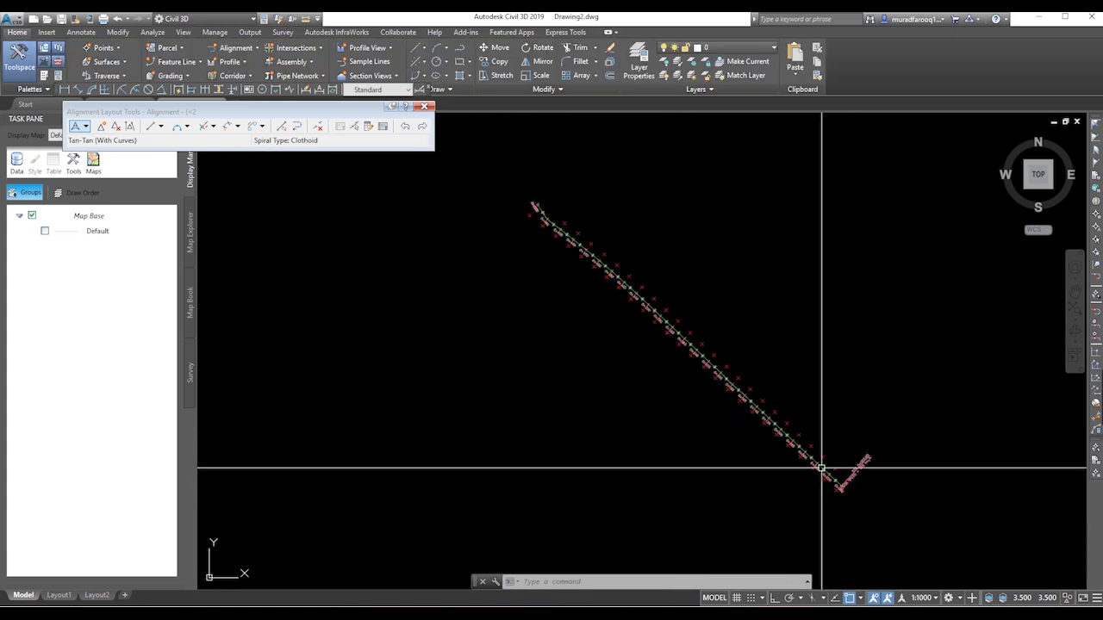
scroll(853, 485, "up", 6)
scroll(772, 342, "down", 1)
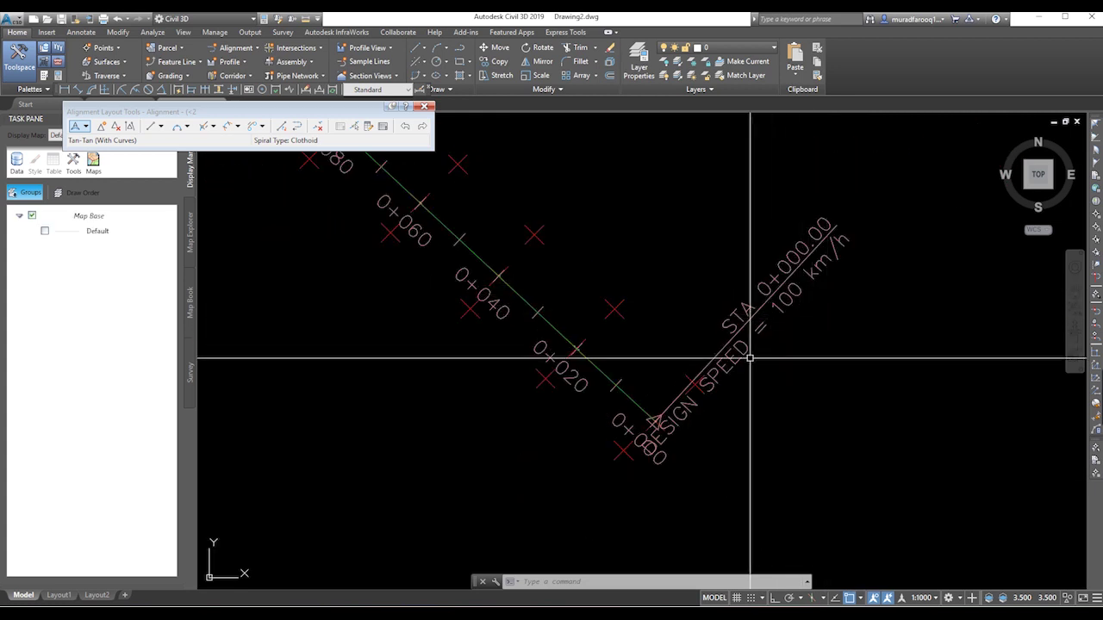
left_click(734, 328)
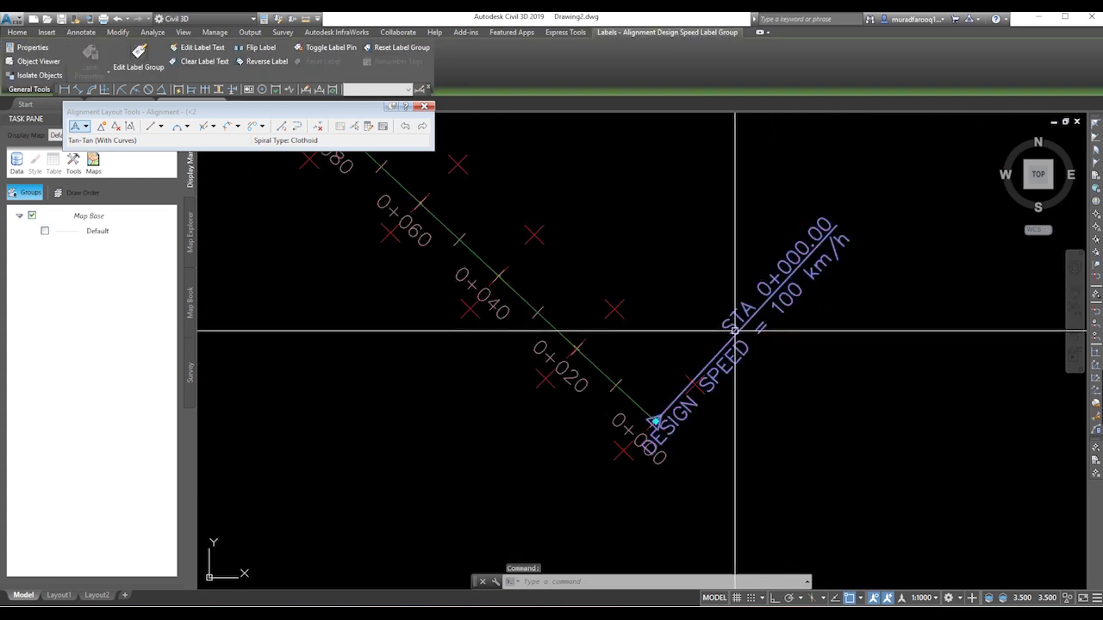
key("Delete")
Clear the selection and close the Alignment Layout Tools toolbar
scroll(640, 408, "down", 3)
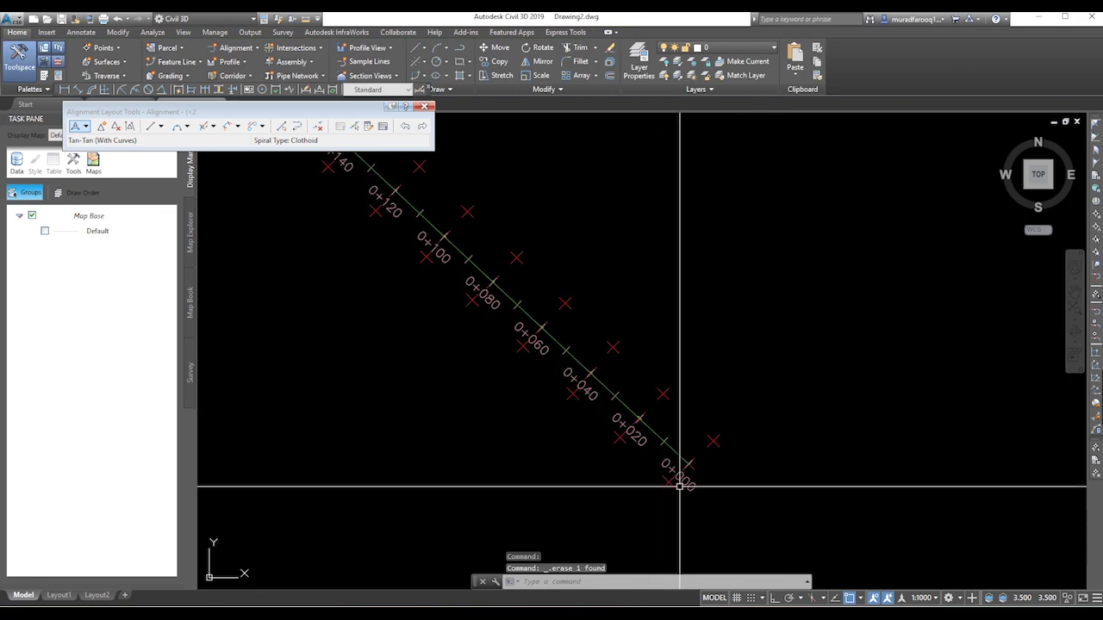
middle_click_drag(638, 450, 701, 503)
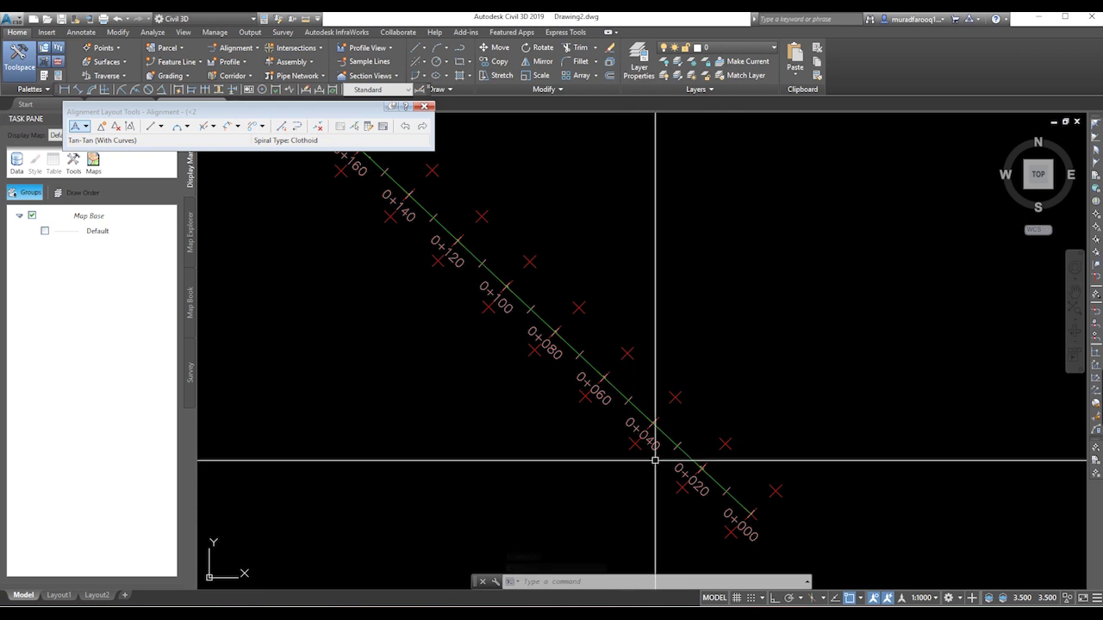
scroll(651, 458, "down", 3)
scroll(475, 350, "up", 2)
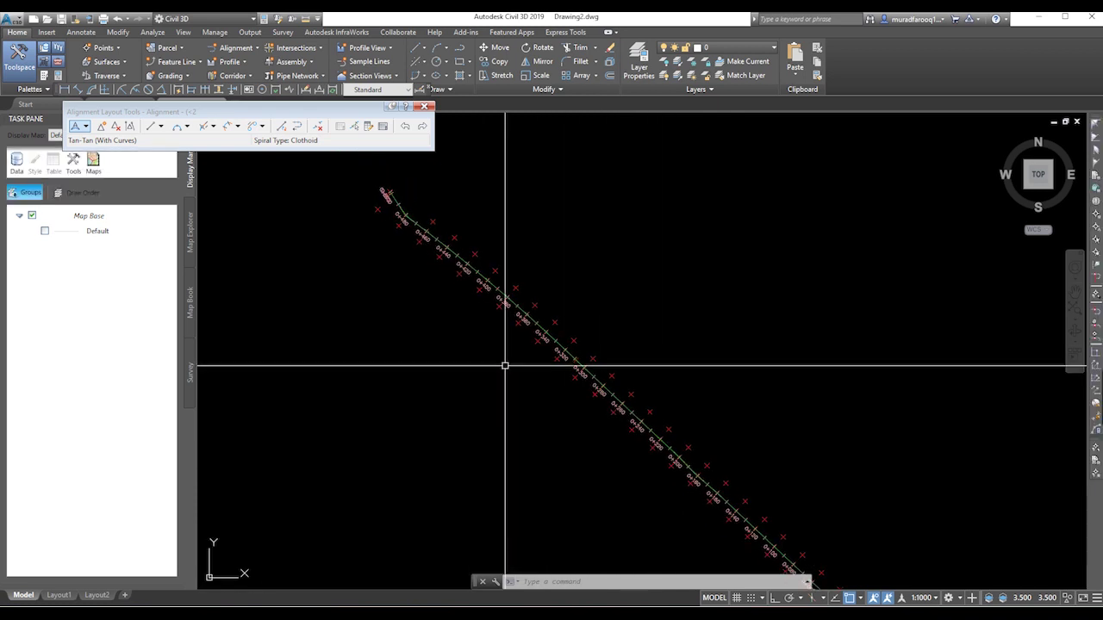
scroll(414, 205, "up", 5)
scroll(542, 430, "down", 4)
scroll(542, 425, "up", 4)
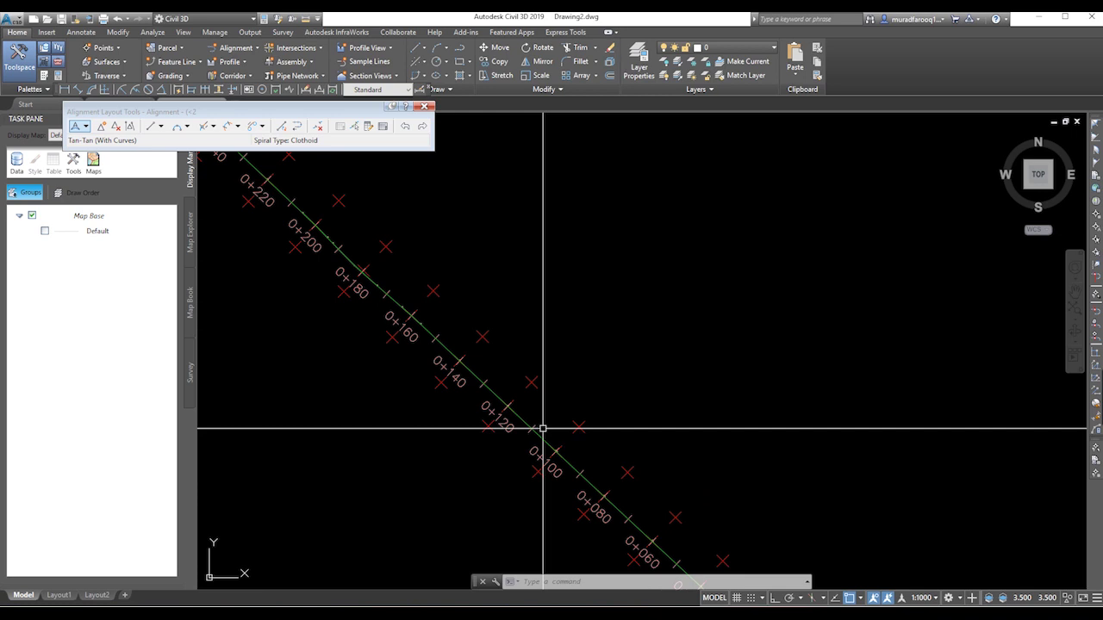
left_click(503, 404)
key("Delete")
key("Escape")
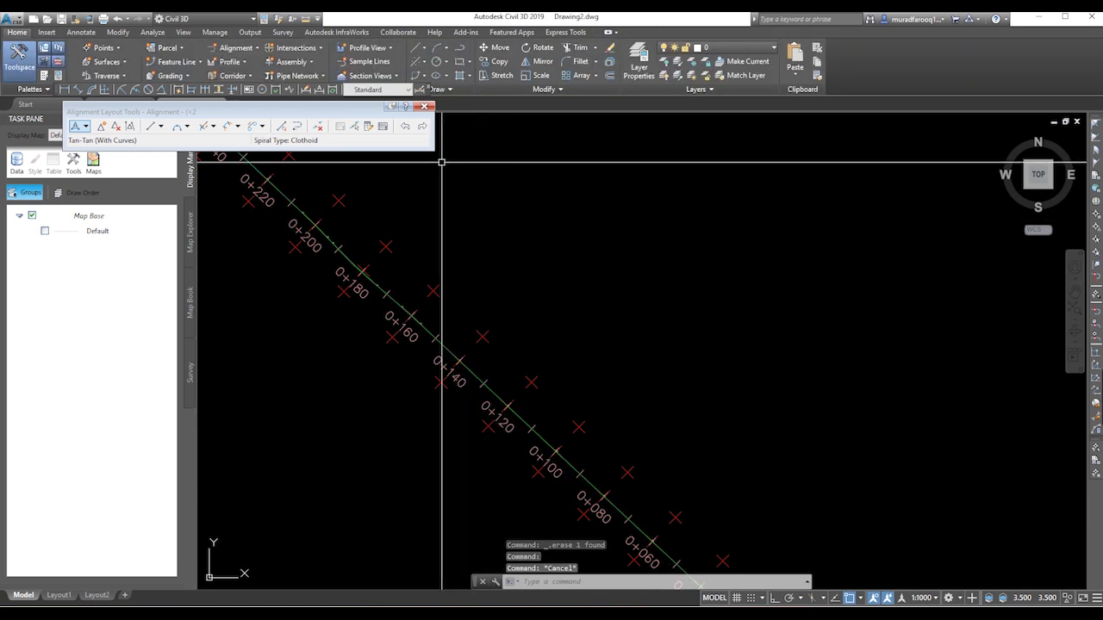
key("Escape")
key("Escape")
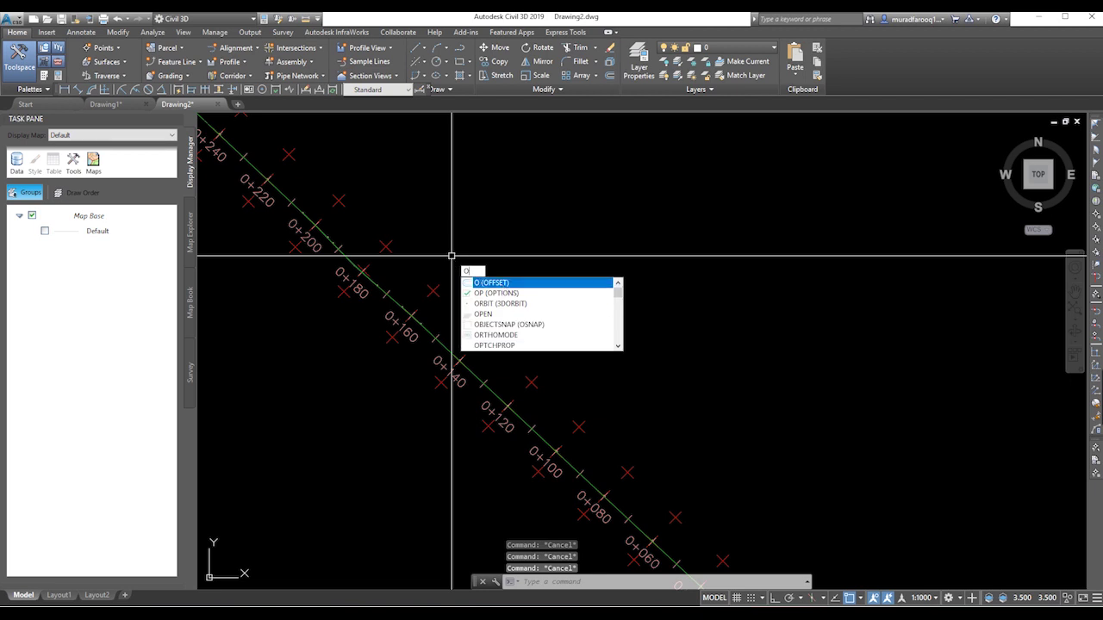
Offset the alignment 9.13 to both sides to create the road edge lines
key("Return")
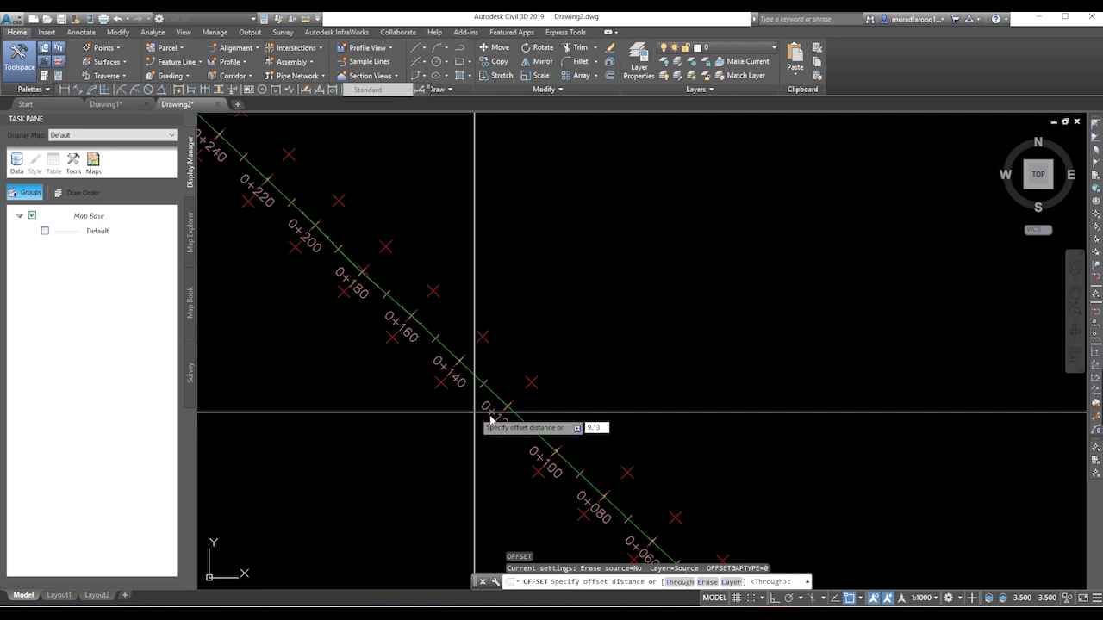
key("Return")
left_click(508, 403)
left_click(510, 398)
left_click(492, 401)
left_click(438, 422)
scroll(588, 384, "down", 5)
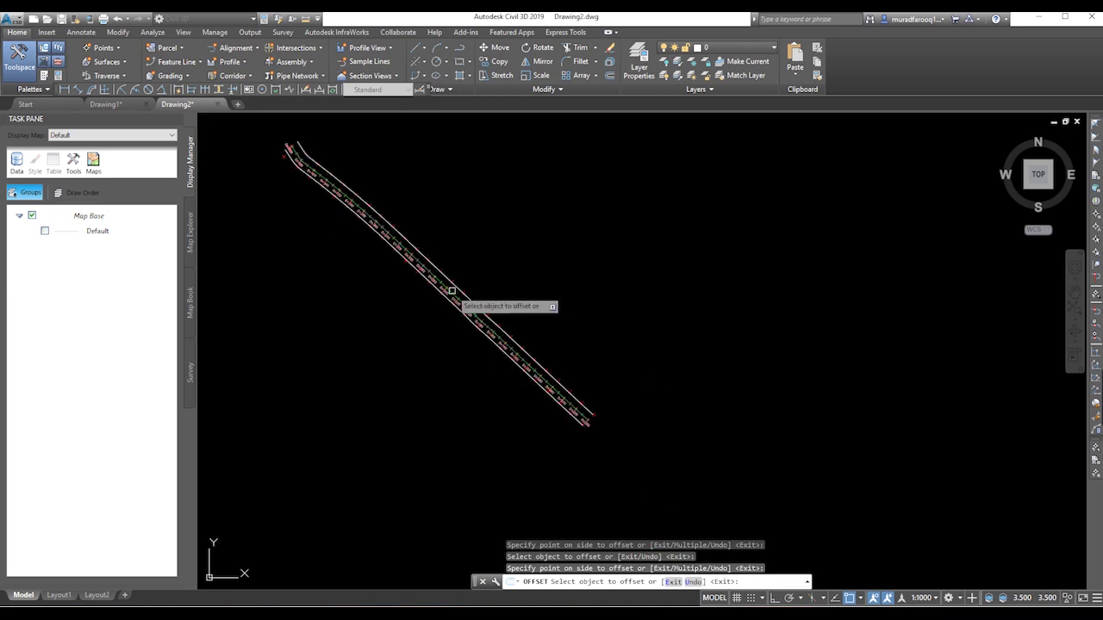
scroll(543, 439, "up", 2)
scroll(543, 450, "up", 2)
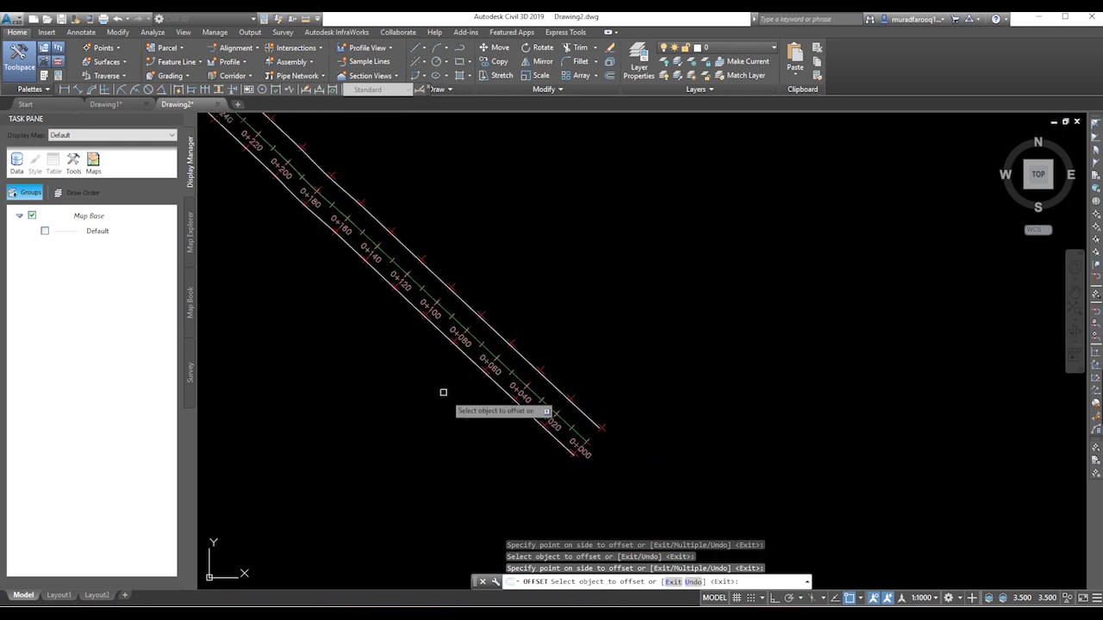
scroll(457, 406, "down", 4)
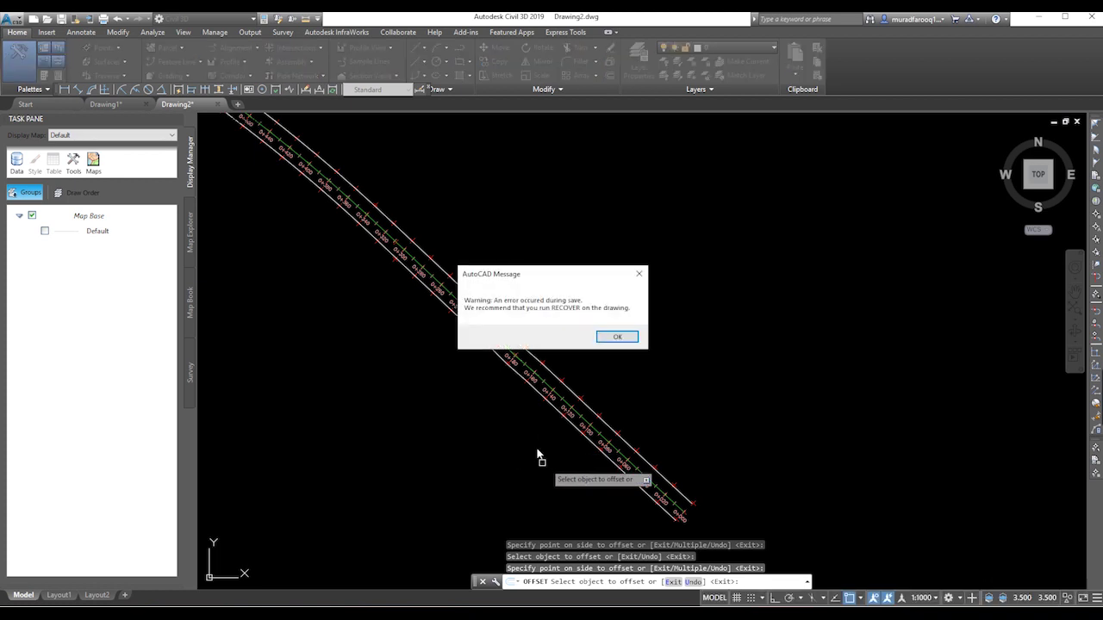
Dismiss the save-error message and bring the whole road into view
left_click(617, 336)
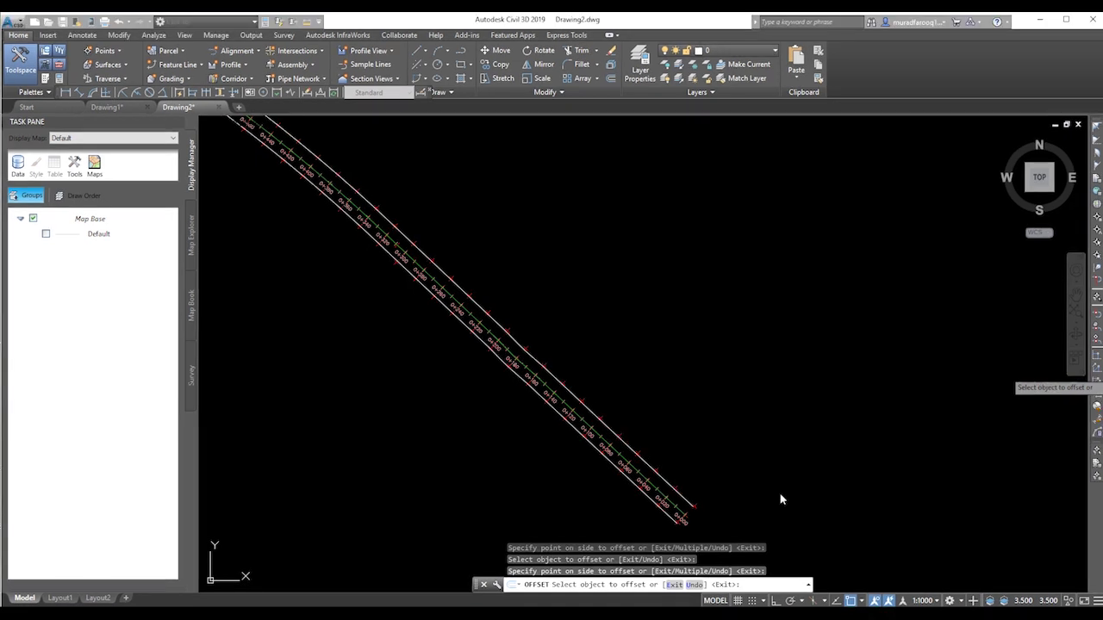
scroll(781, 500, "down", 2)
scroll(726, 503, "up", 2)
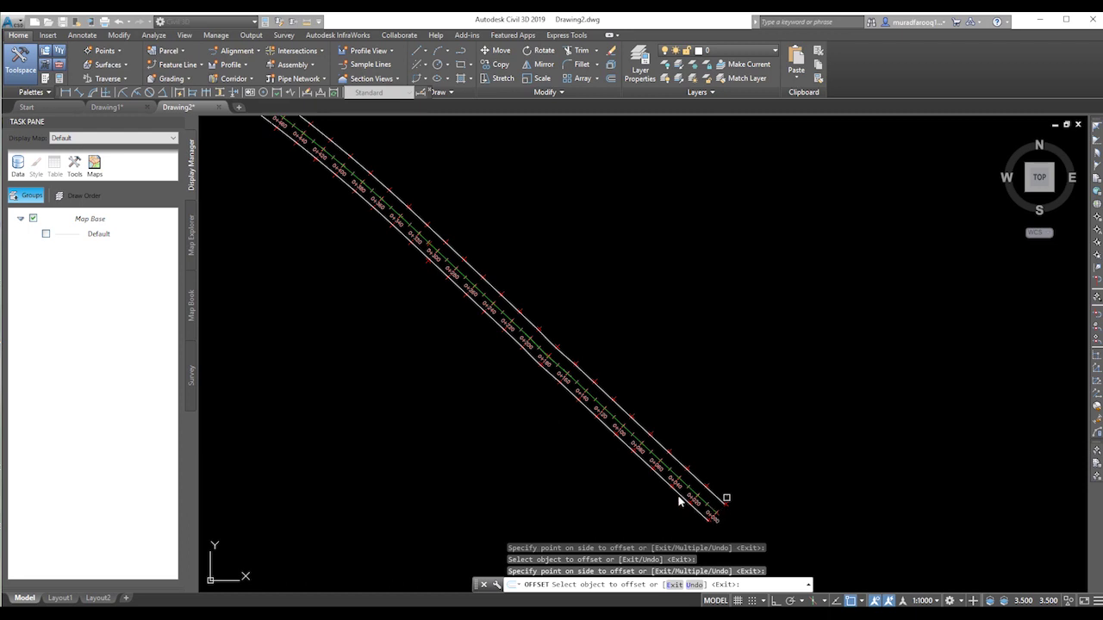
scroll(677, 503, "up", 1)
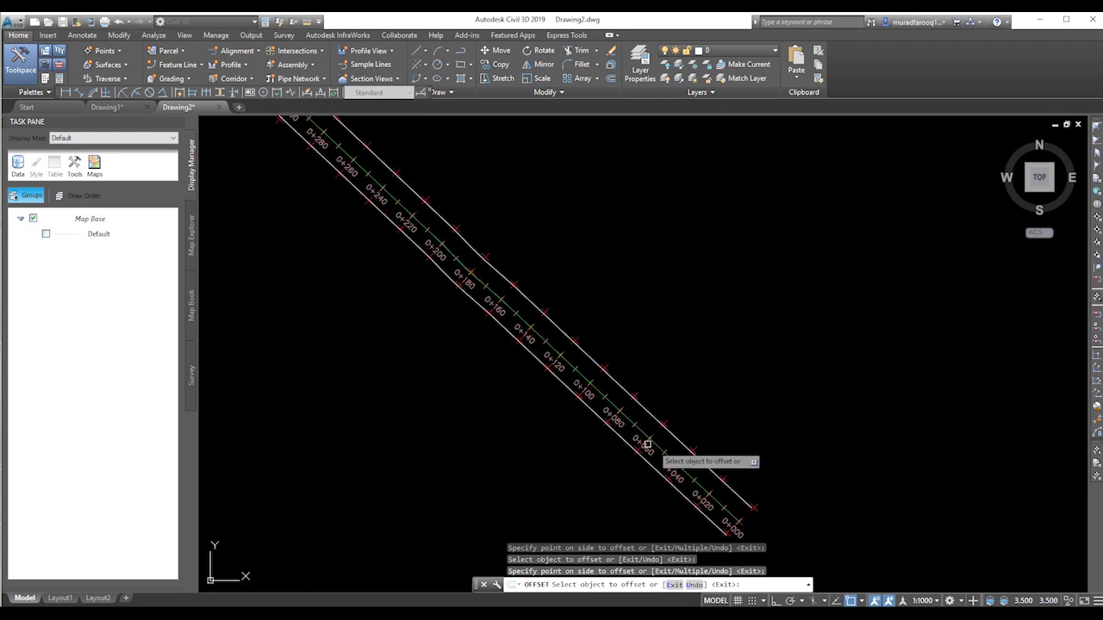
scroll(511, 405, "down", 4)
middle_click_drag(543, 409, 591, 437)
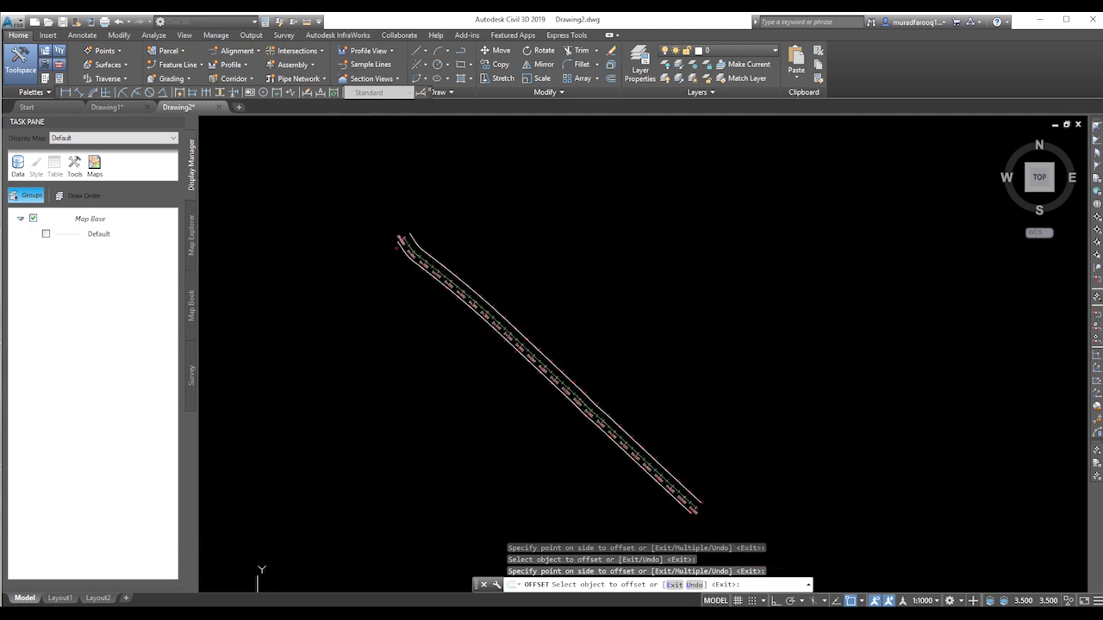